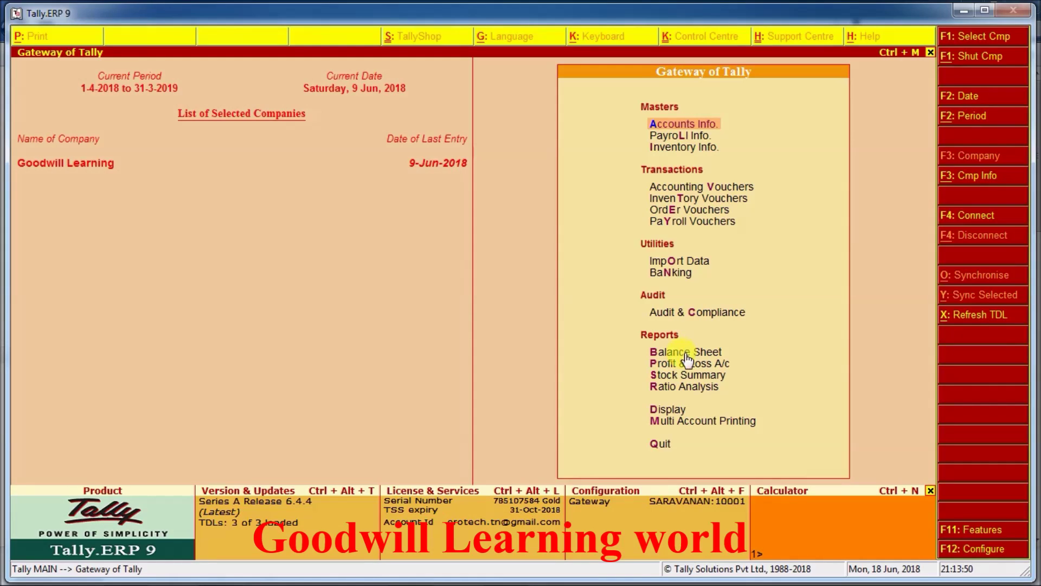
# Step: Display the Day Book report for the Goodwill Learning company
pyautogui.click(677, 409)
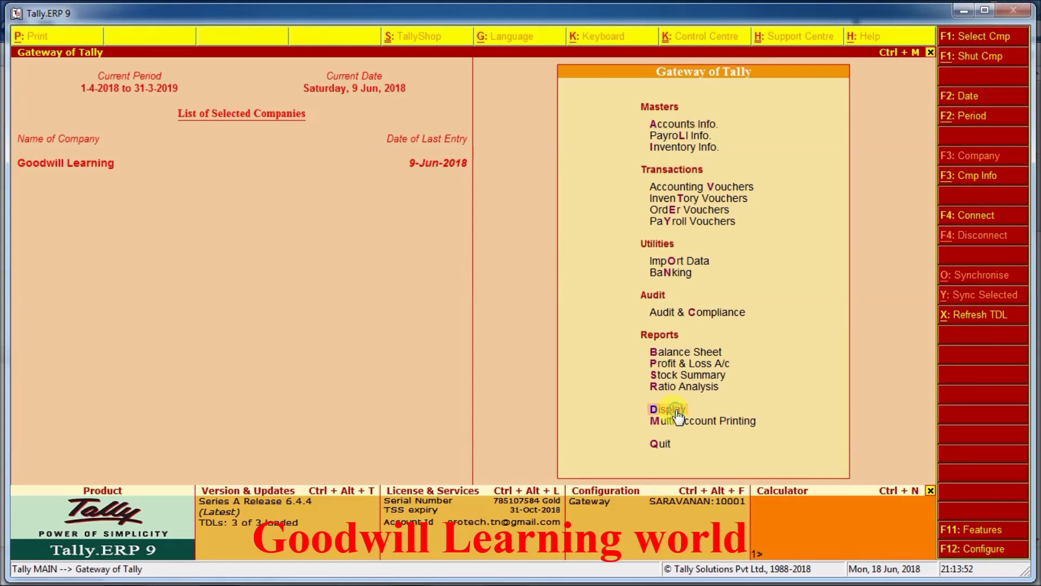
pyautogui.click(676, 410)
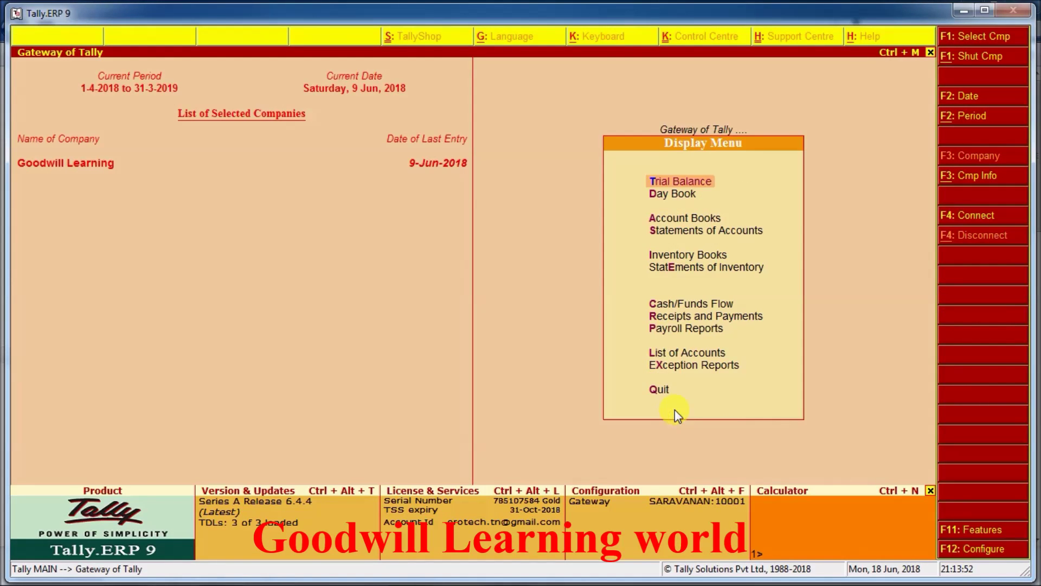
pyautogui.click(684, 191)
pyautogui.click(684, 191)
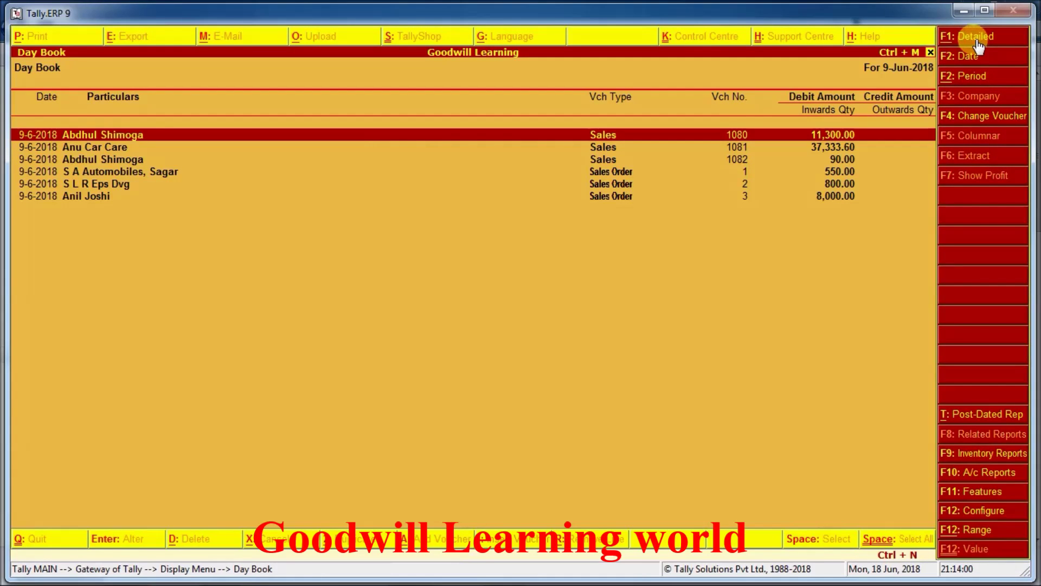
# Step: Switch to Windows Explorer and open the properties of "Change Narration from Day Book and Ledger Account.tcp" on Local Disk (D:)
pyautogui.moveTo(228, 580)
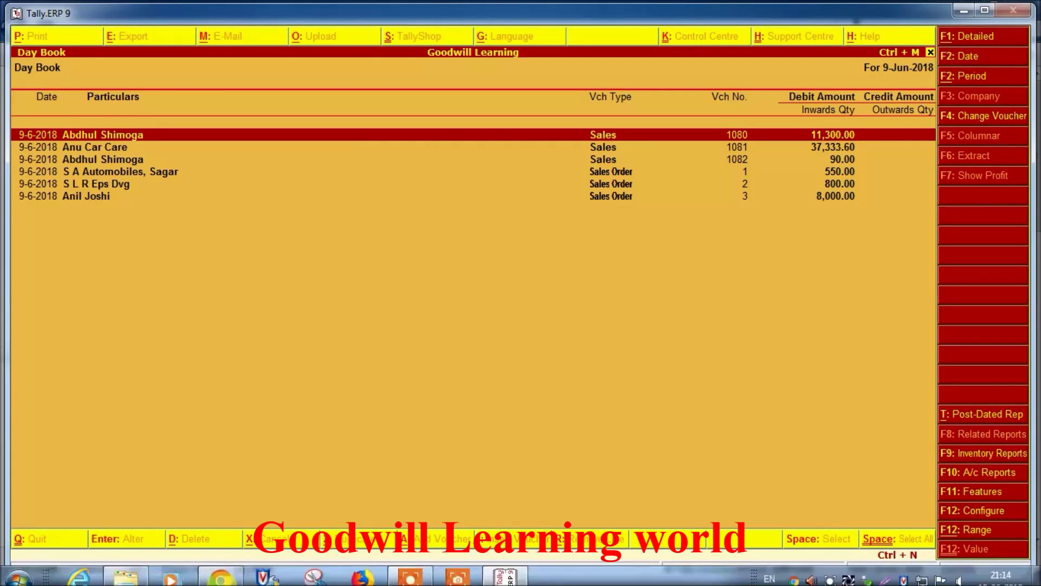
pyautogui.click(19, 571)
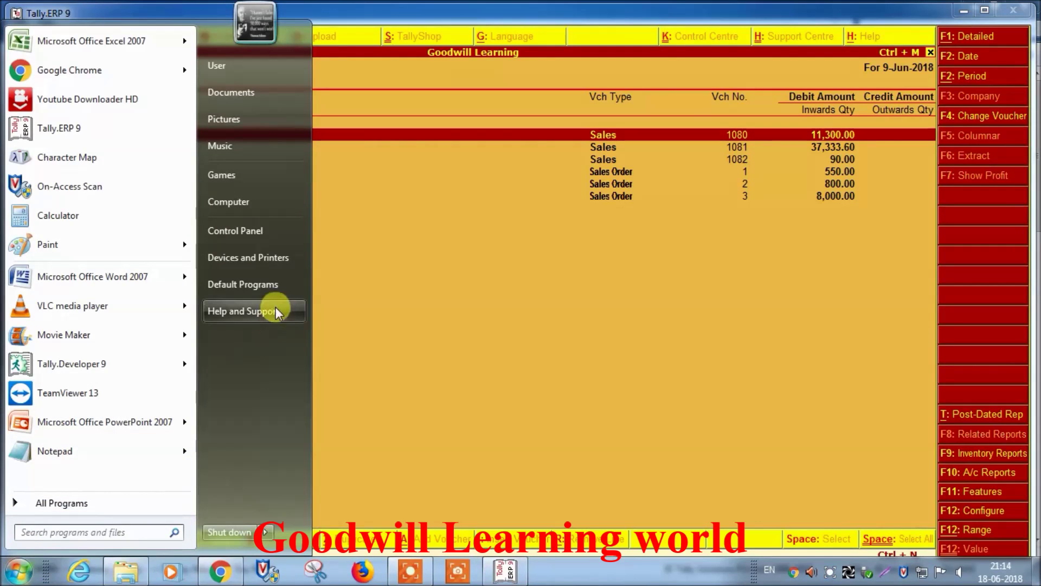
pyautogui.click(233, 201)
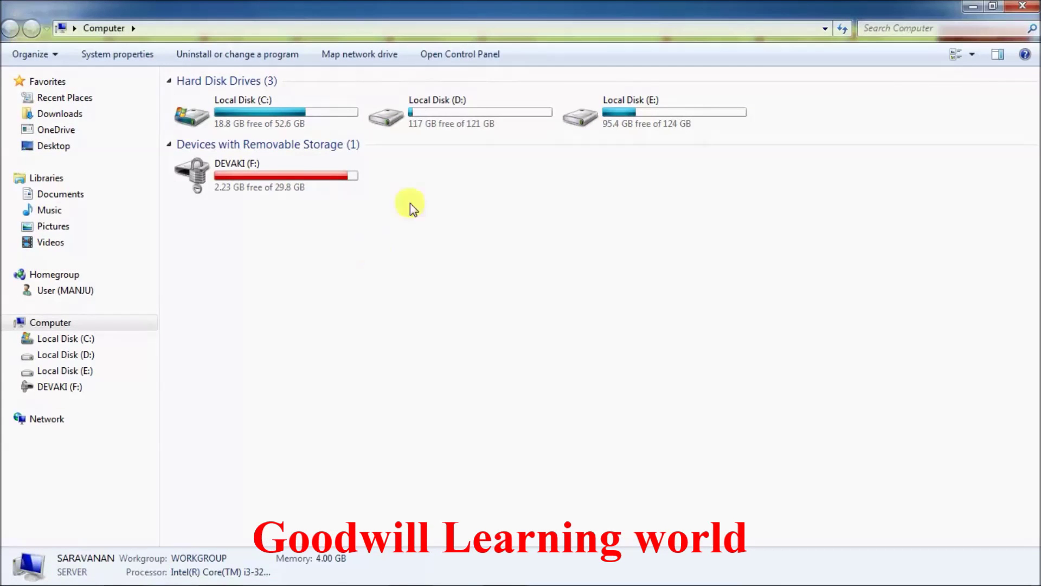
pyautogui.click(460, 120)
pyautogui.doubleClick(460, 121)
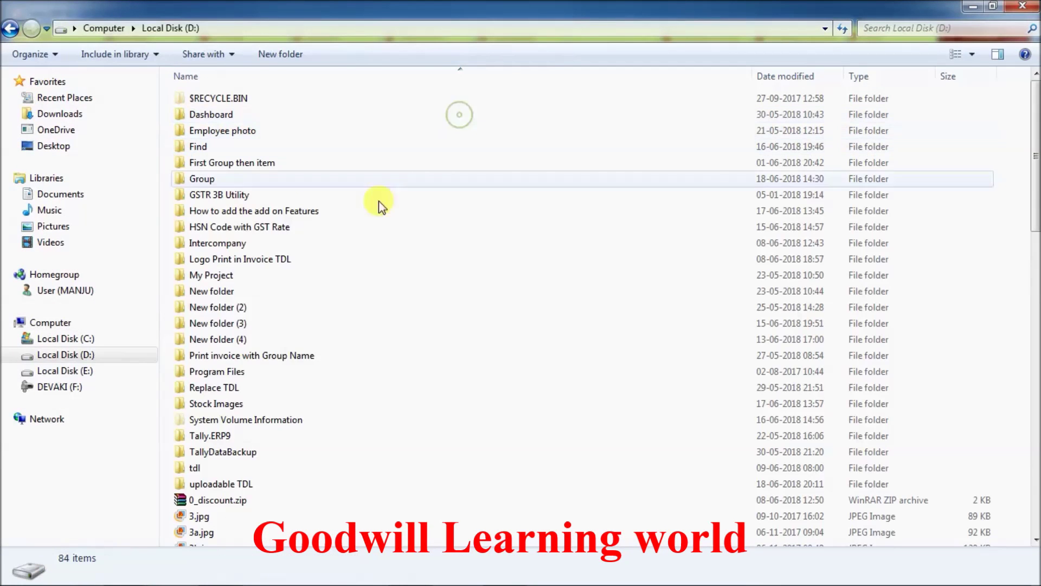
pyautogui.scroll(-5, 388, 404)
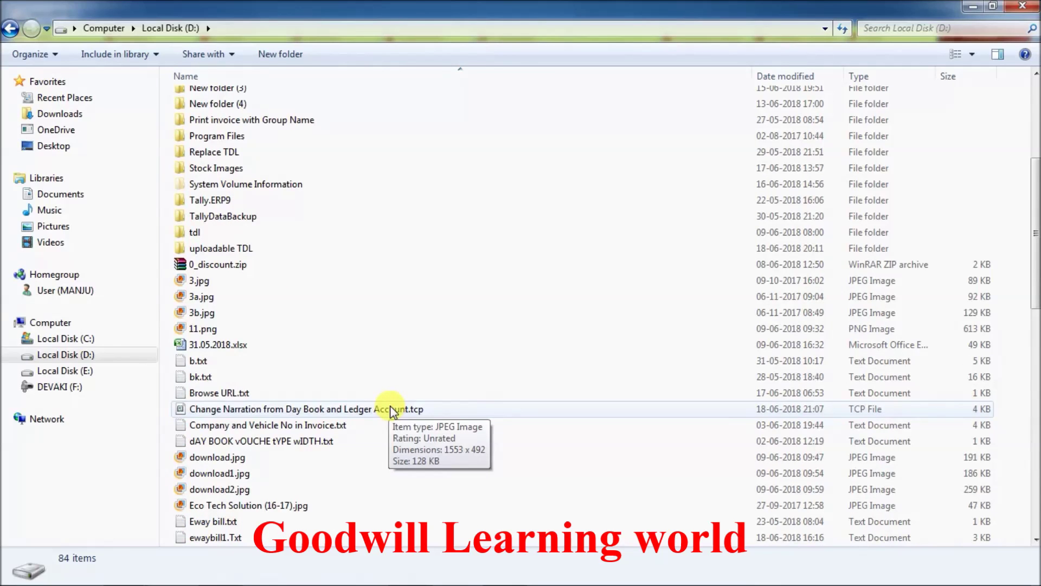
pyautogui.rightClick(363, 411)
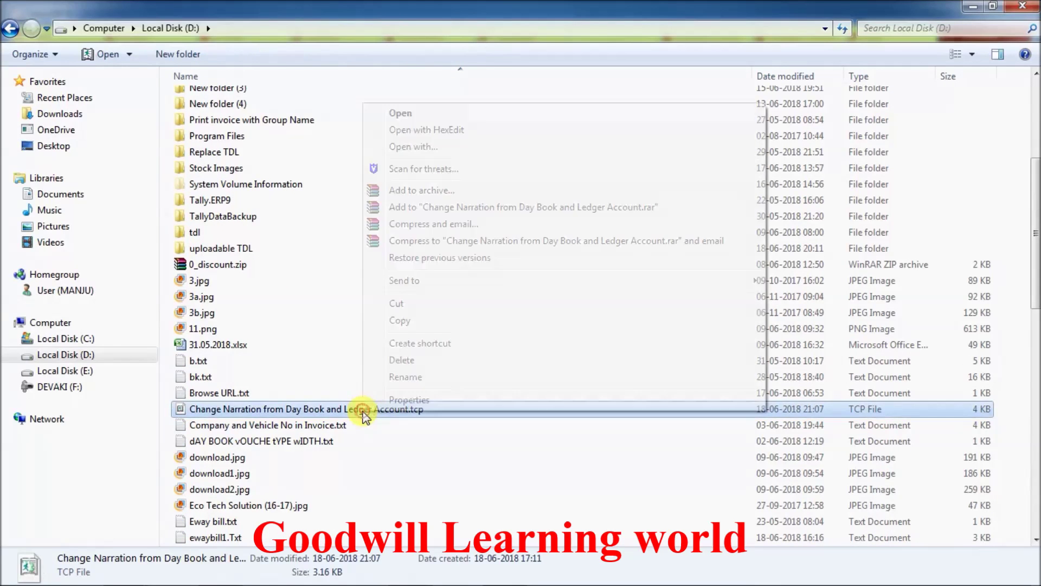
pyautogui.click(399, 399)
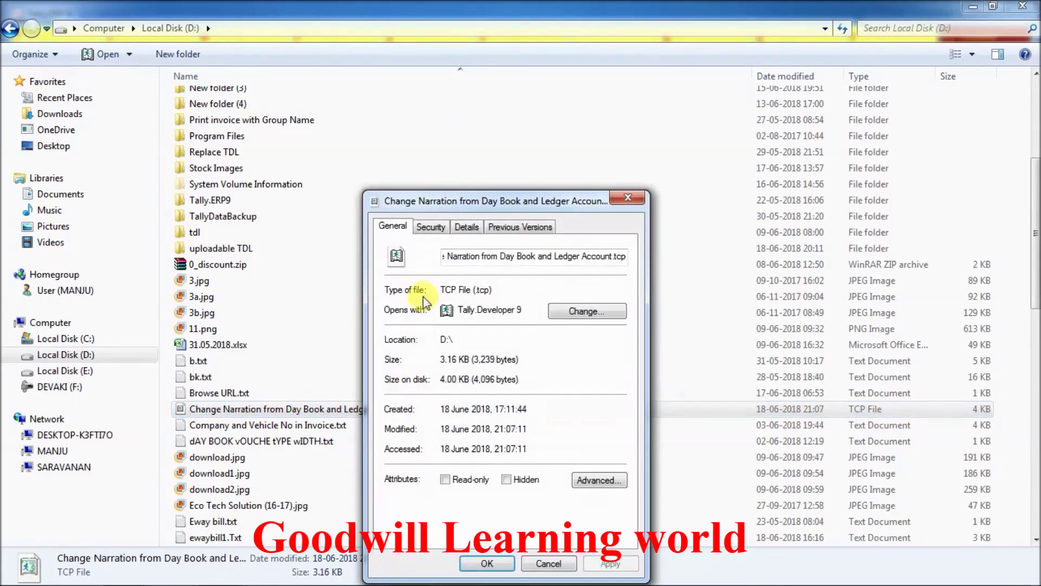
# Step: Copy the TCP file's full path from the object name in its security properties
pyautogui.click(430, 226)
pyautogui.moveTo(445, 249); pyautogui.dragTo(501, 248)
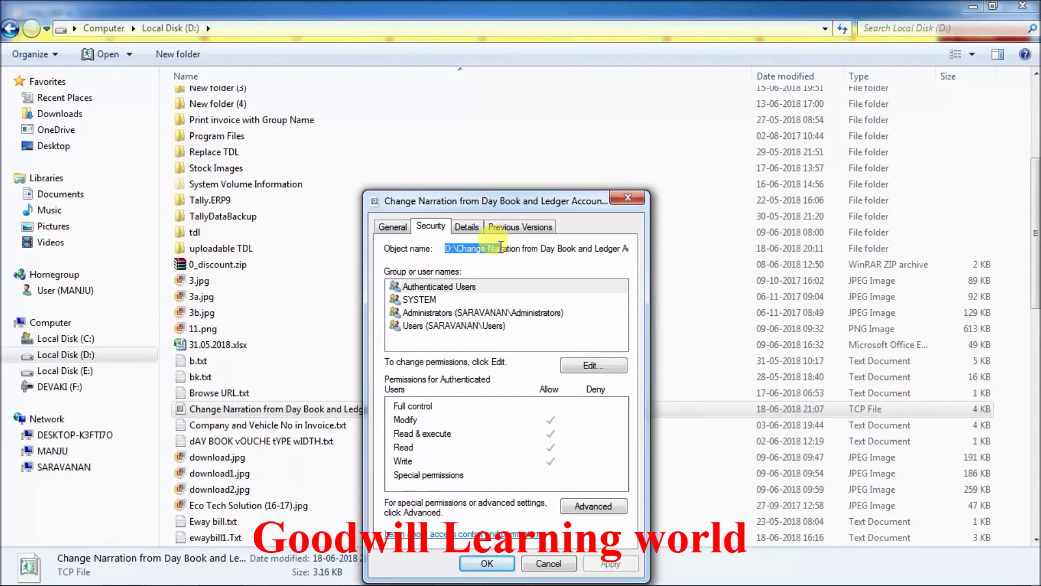
pyautogui.hotkey('shift', 'Right')
pyautogui.hotkey('shift', 'Right')
pyautogui.hotkey('shift', 'Right')
pyautogui.hotkey('shift', 'Right')
pyautogui.hotkey('shift', 'Right')
pyautogui.hotkey('shift', 'Right')
pyautogui.hotkey('shift', 'Right')
pyautogui.hotkey('shift', 'Right')
pyautogui.hotkey('shift', 'Right')
pyautogui.hotkey('shift', 'Right')
pyautogui.hotkey('shift', 'Right')
pyautogui.hotkey('shift', 'Right')
pyautogui.hotkey('shift', 'Right')
pyautogui.hotkey('shift', 'Right')
pyautogui.hotkey('shift', 'Right')
pyautogui.hotkey('shift', 'Right')
pyautogui.hotkey('shift', 'Right')
pyautogui.hotkey('shift', 'Right')
pyautogui.hotkey('shift', 'Right')
pyautogui.hotkey('shift', 'Right')
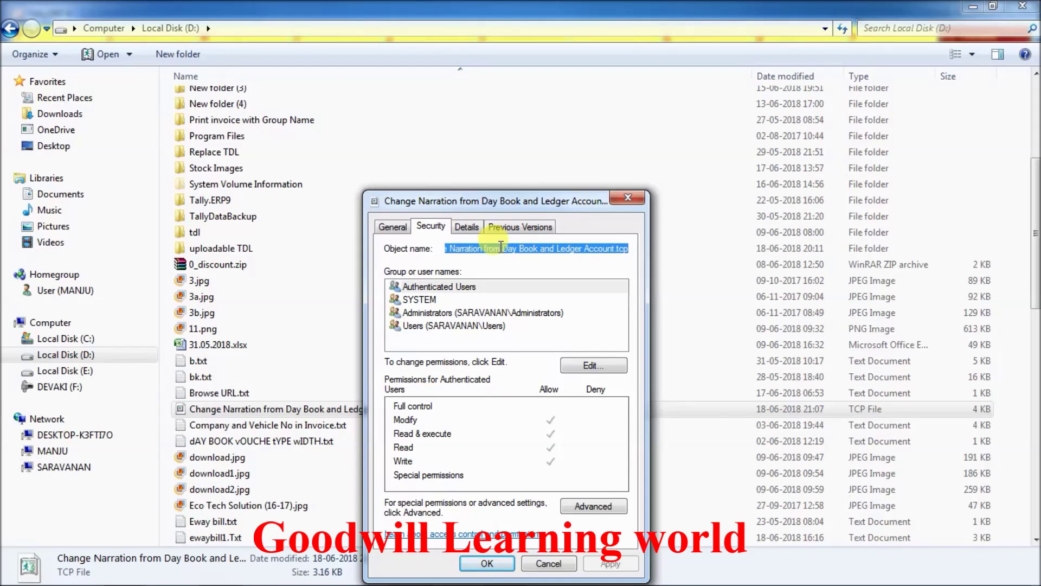
pyautogui.rightClick(500, 245)
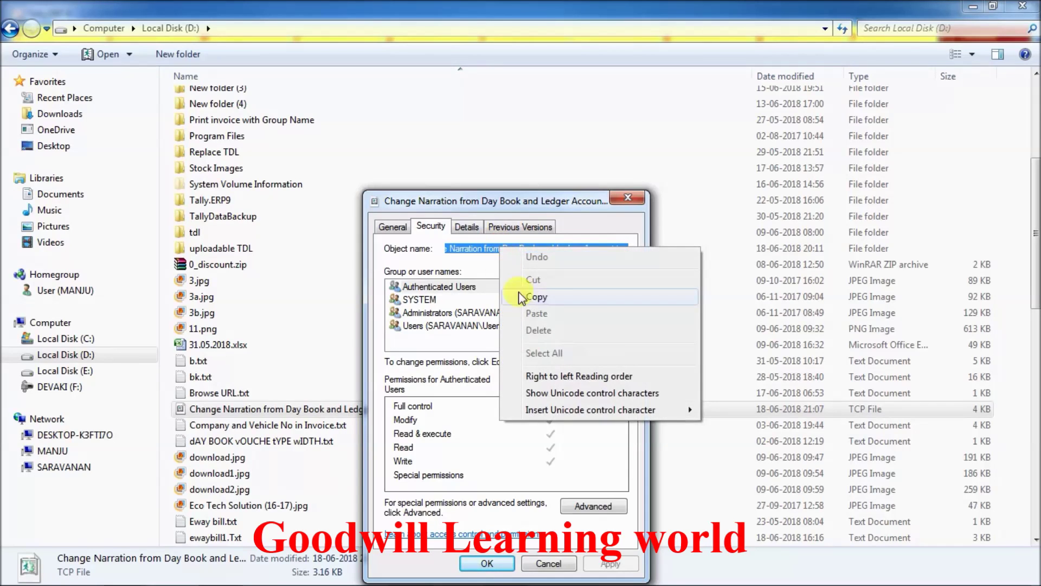
pyautogui.click(536, 298)
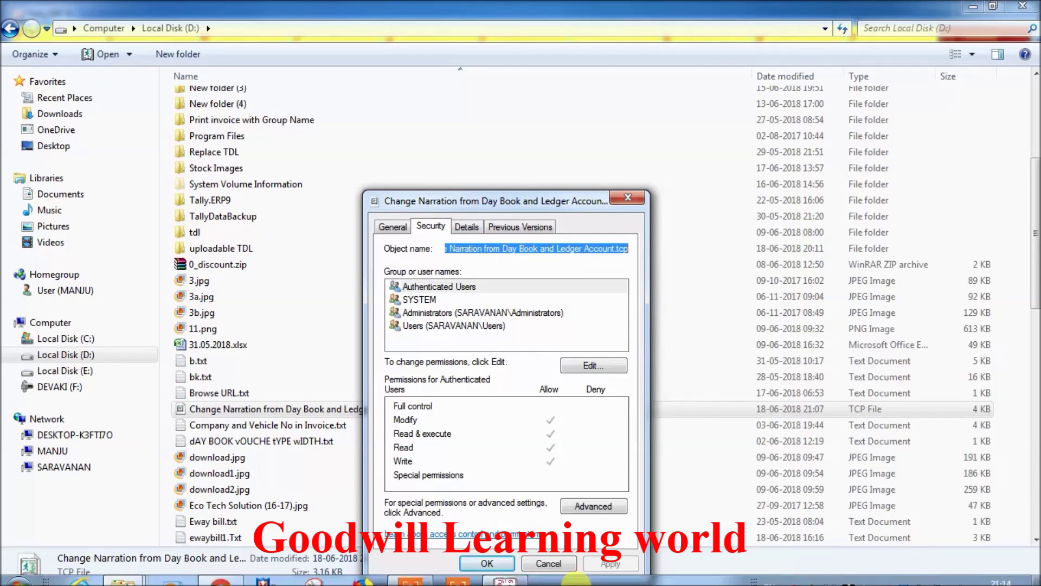
# Step: Switch back to Tally.ERP 9, leave the Day Book and open the local TDL configuration under Product & Features
pyautogui.click(507, 575)
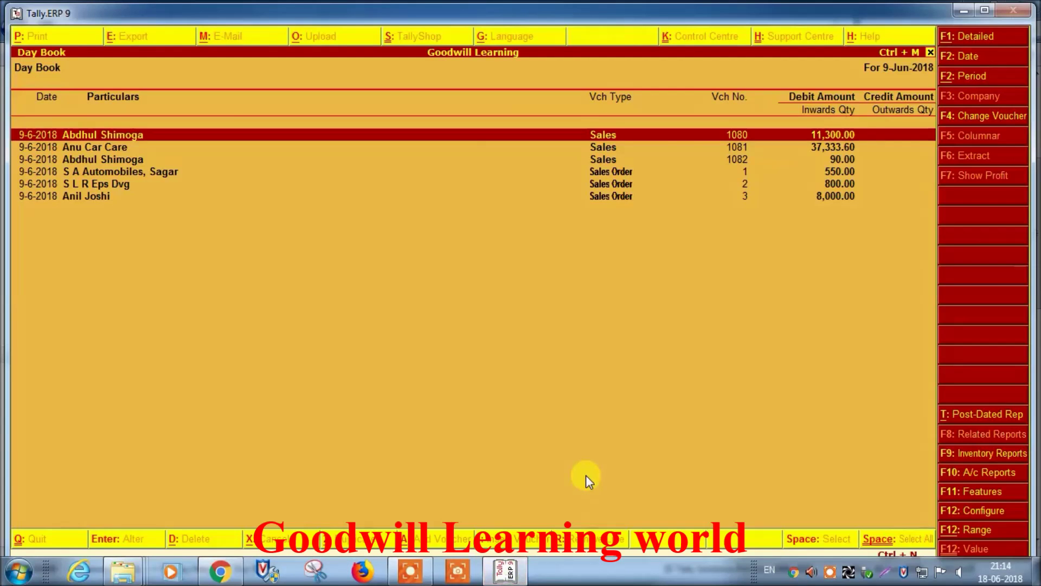
pyautogui.press('Escape')
pyautogui.press('Escape')
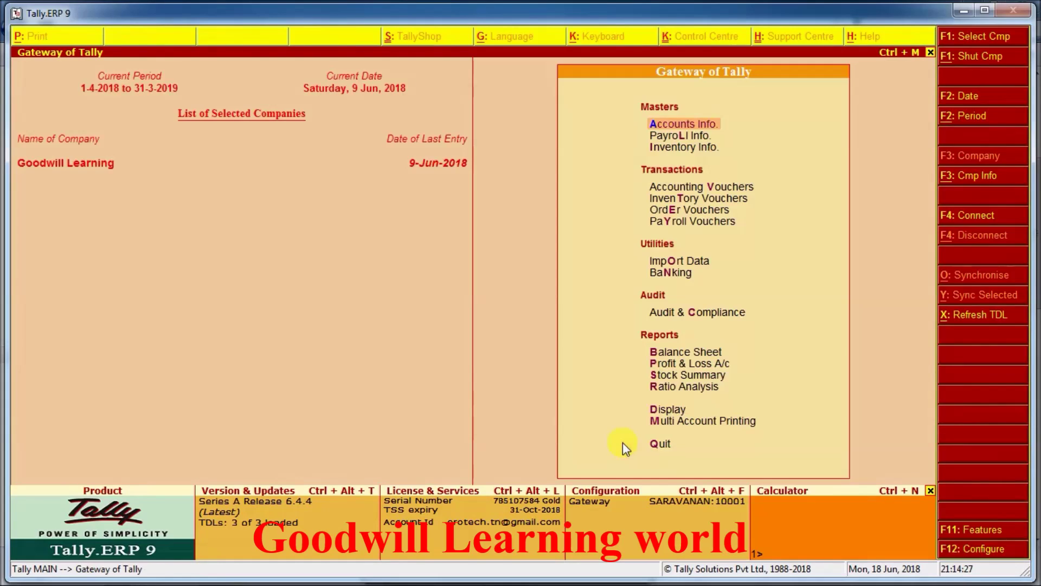
pyautogui.click(971, 550)
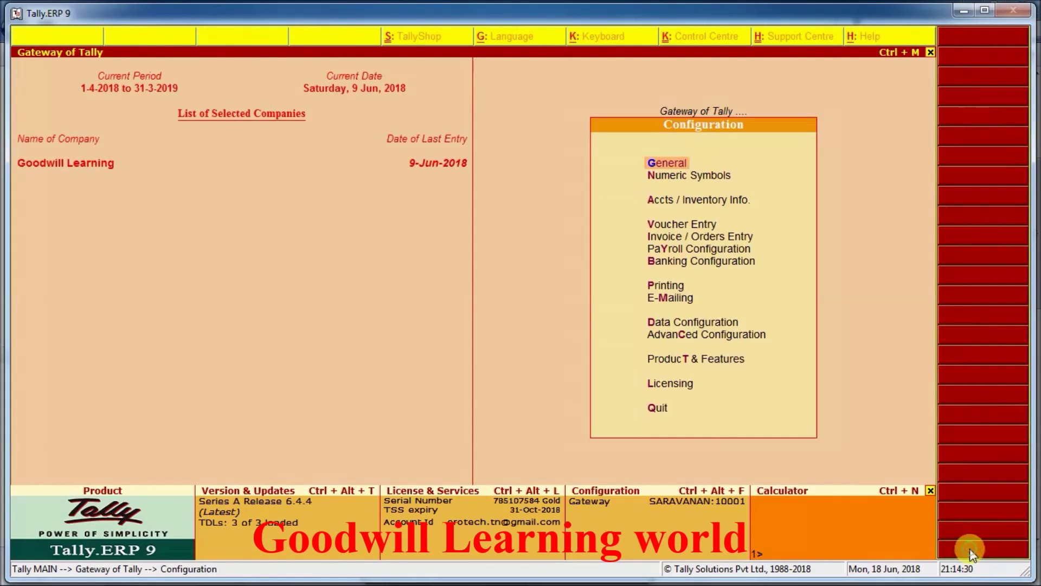
pyautogui.click(725, 368)
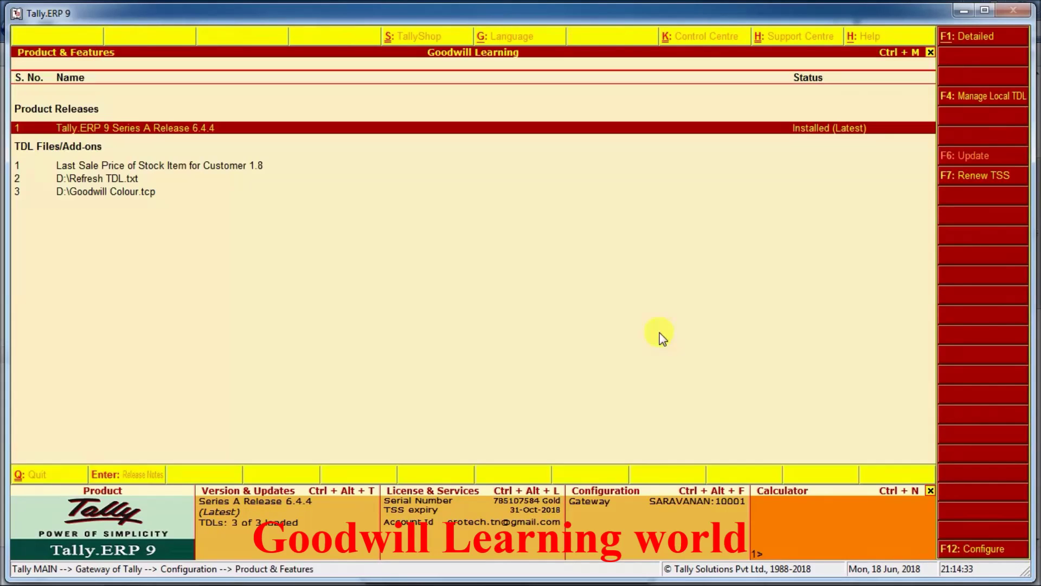
pyautogui.click(983, 96)
# Step: Add "D:\Change Narration from Day Book and Ledger Account.tcp" to the TDL files preloaded on startup and accept the configuration
pyautogui.press('Return')
pyautogui.press('Return')
pyautogui.press('Return')
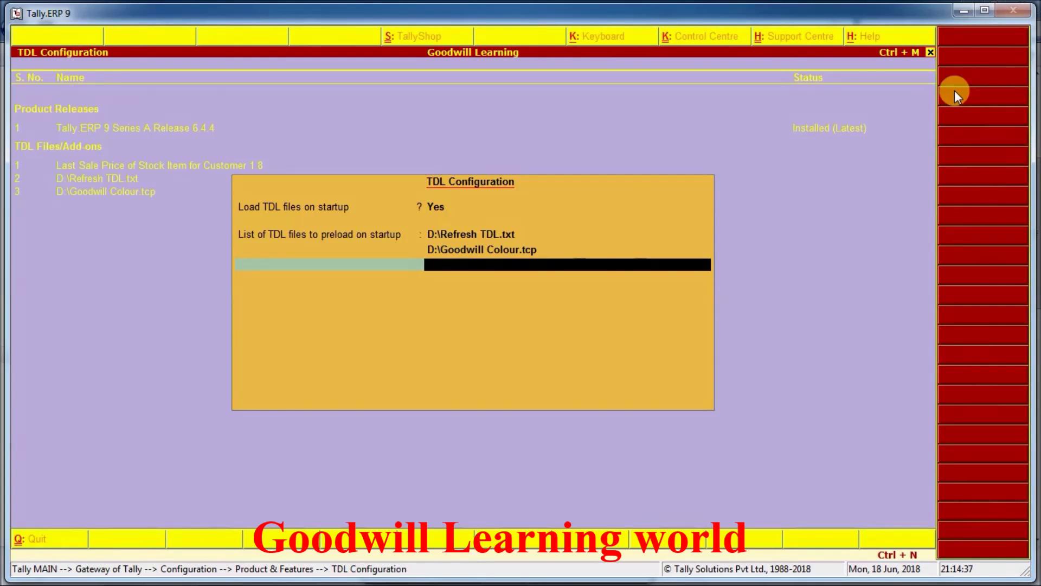
pyautogui.hotkey('ctrl', 'alt', 'v')
pyautogui.press('Return')
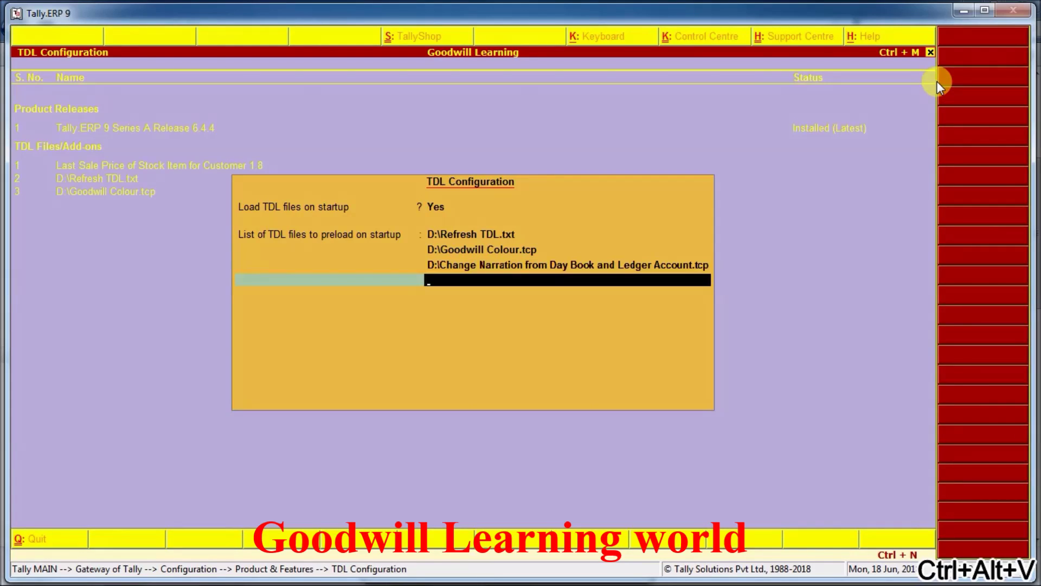
pyautogui.press('Return')
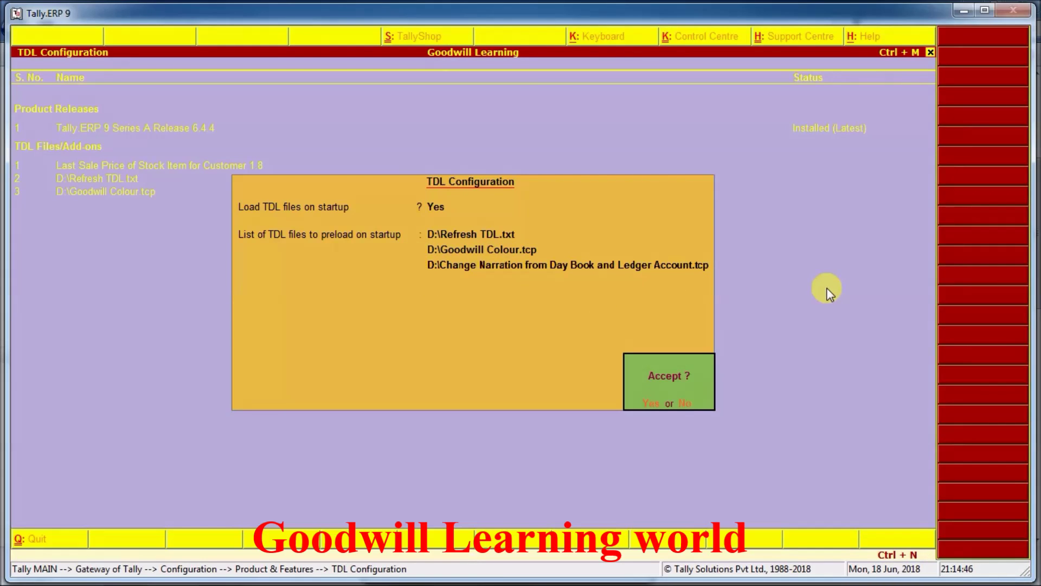
pyautogui.press('Return')
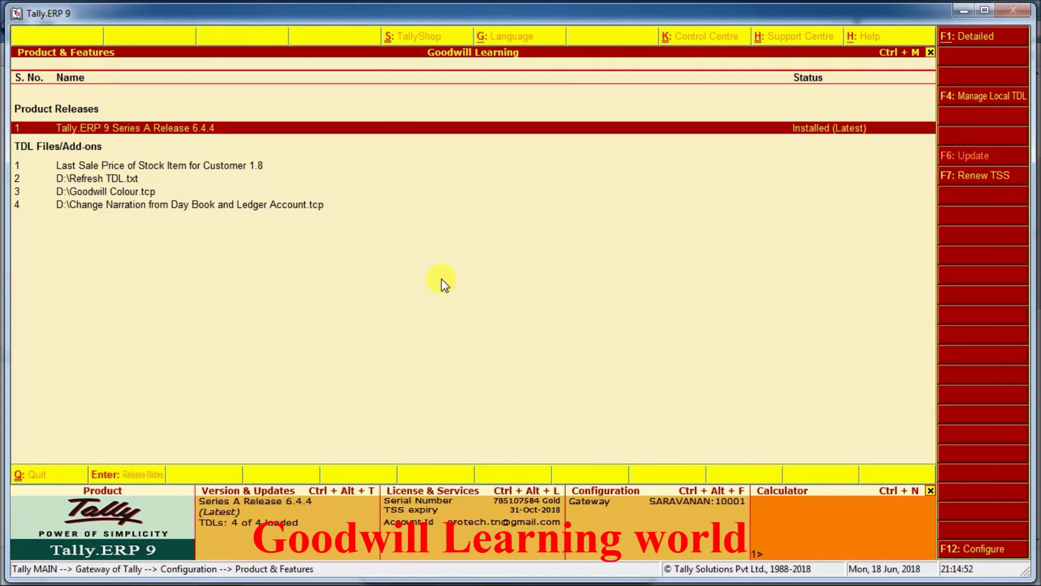
# Step: Return to the Gateway of Tally and display the Day Book in detailed format
pyautogui.press('Escape')
pyautogui.press('Escape')
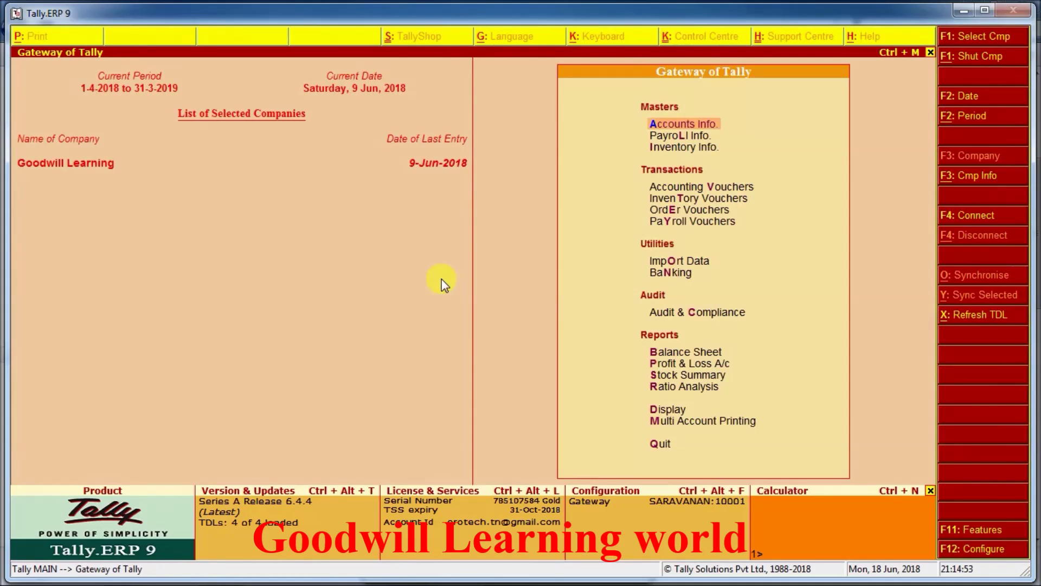
pyautogui.click(665, 409)
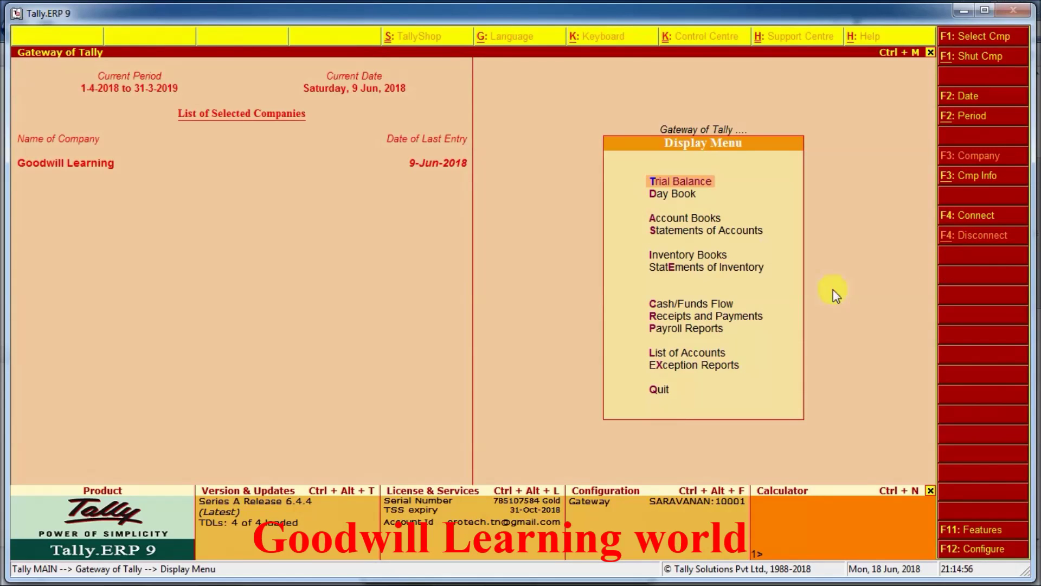
pyautogui.click(683, 194)
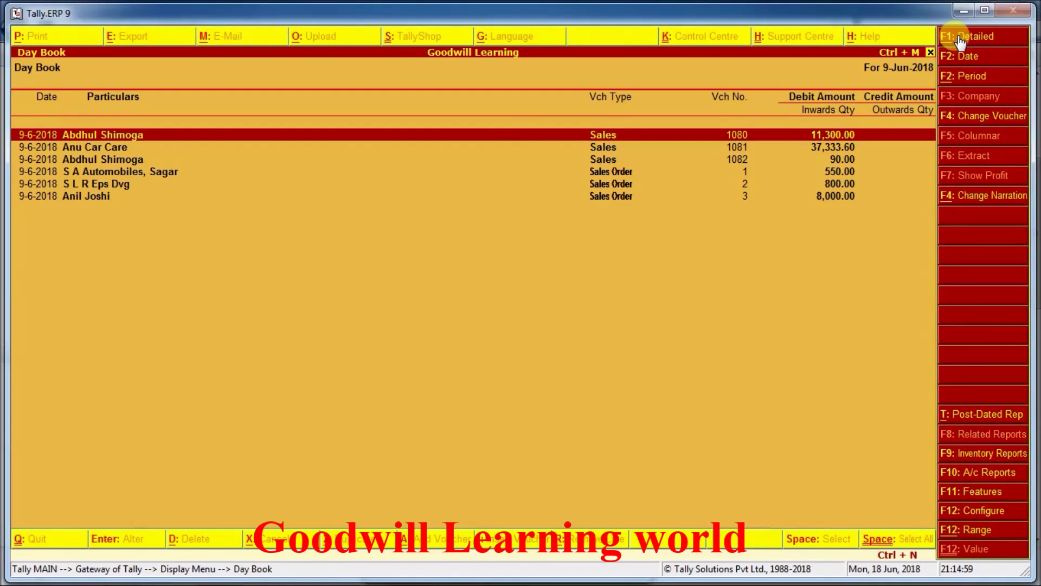
pyautogui.click(960, 36)
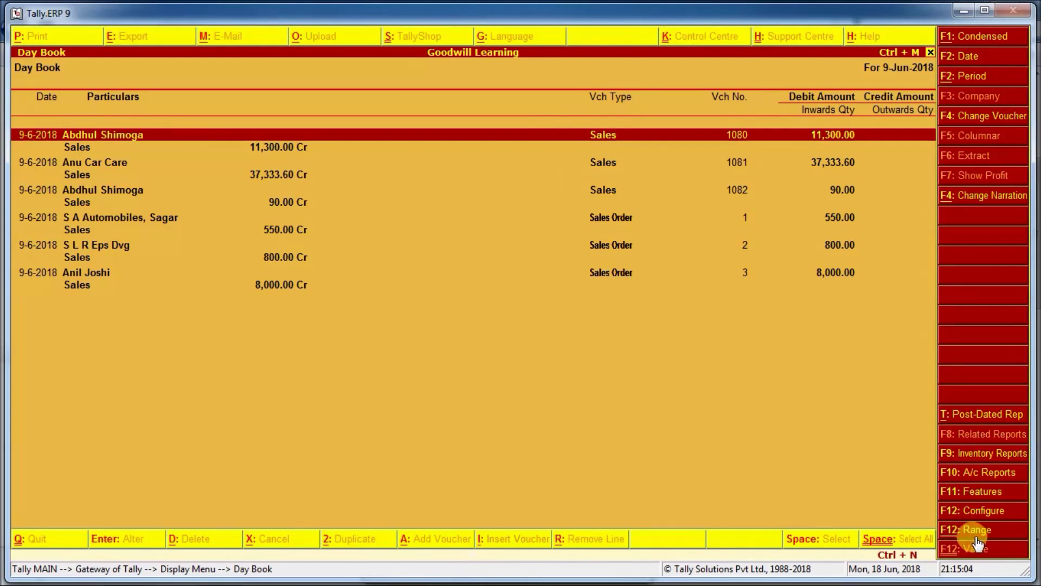
# Step: Set Show narrations to Yes in the Day Book configuration, keeping the other options as they are
pyautogui.click(974, 511)
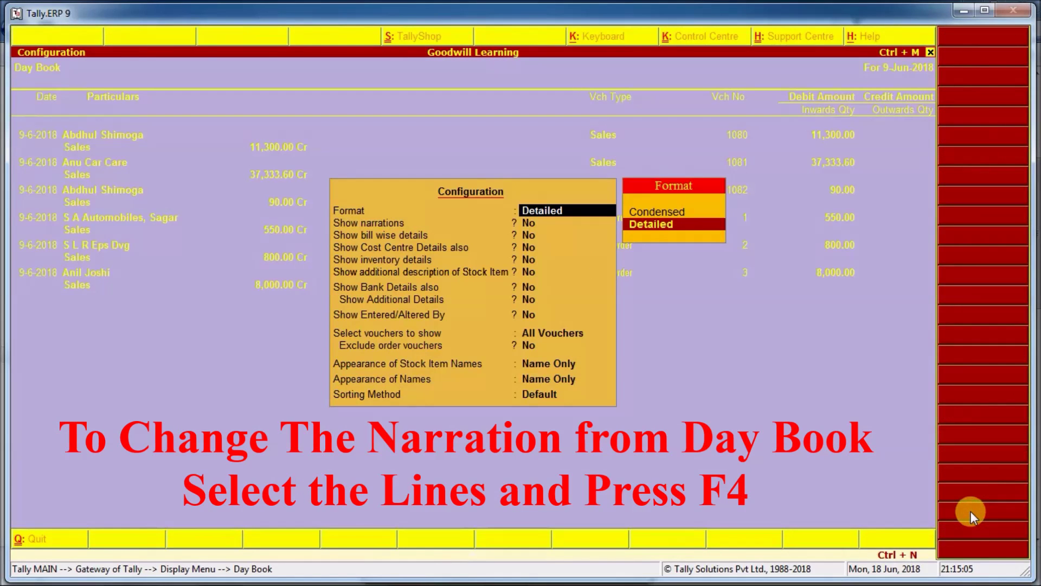
pyautogui.press('Return')
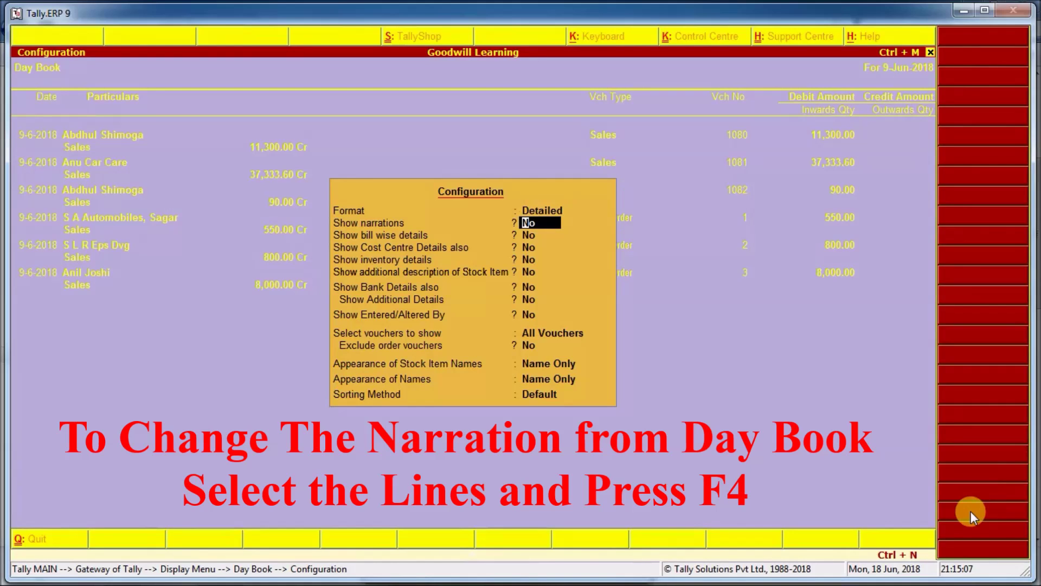
pyautogui.write('y')
pyautogui.press('Return')
pyautogui.press('Return')
pyautogui.press('Return')
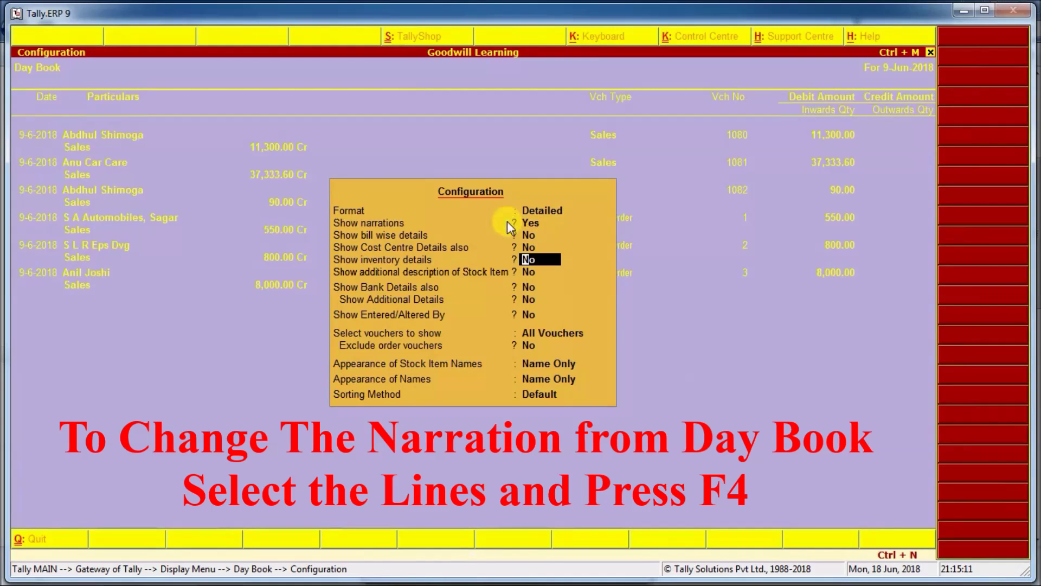
pyautogui.press('Return')
pyautogui.press('Return')
pyautogui.press('Return')
pyautogui.press('Return')
pyautogui.press('Return')
pyautogui.press('Return')
pyautogui.press('Return')
pyautogui.press('Return')
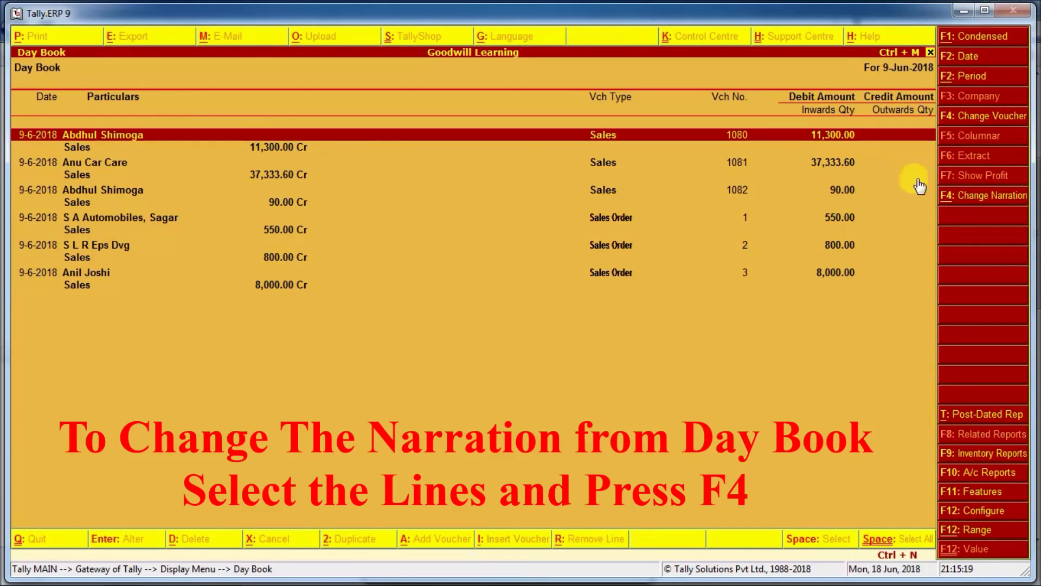
# Step: Try to change the narration to "Goodwill Learning" without selecting any Day Book lines
pyautogui.click(978, 197)
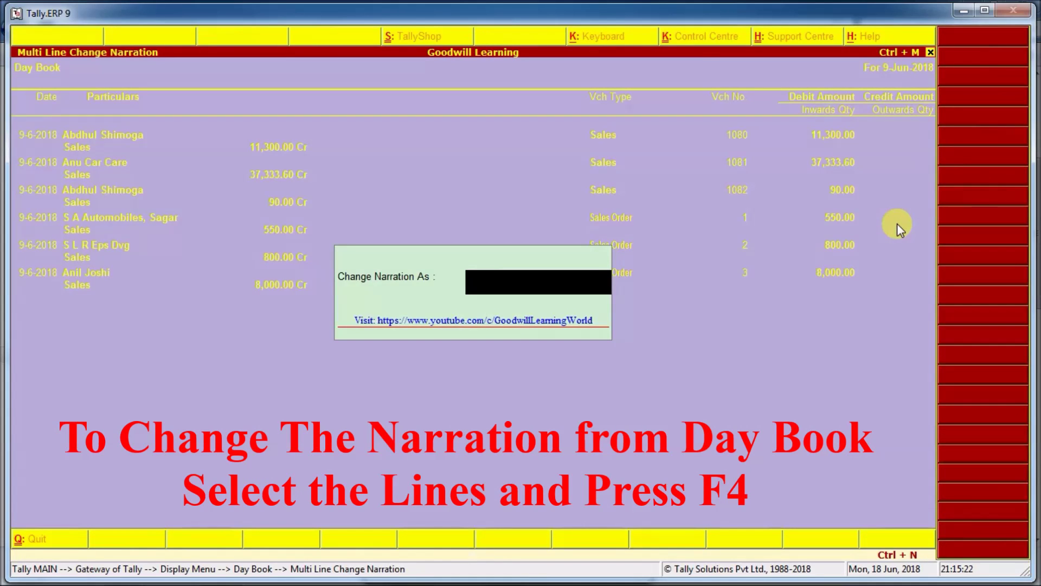
pyautogui.write('Goodwill Learning')
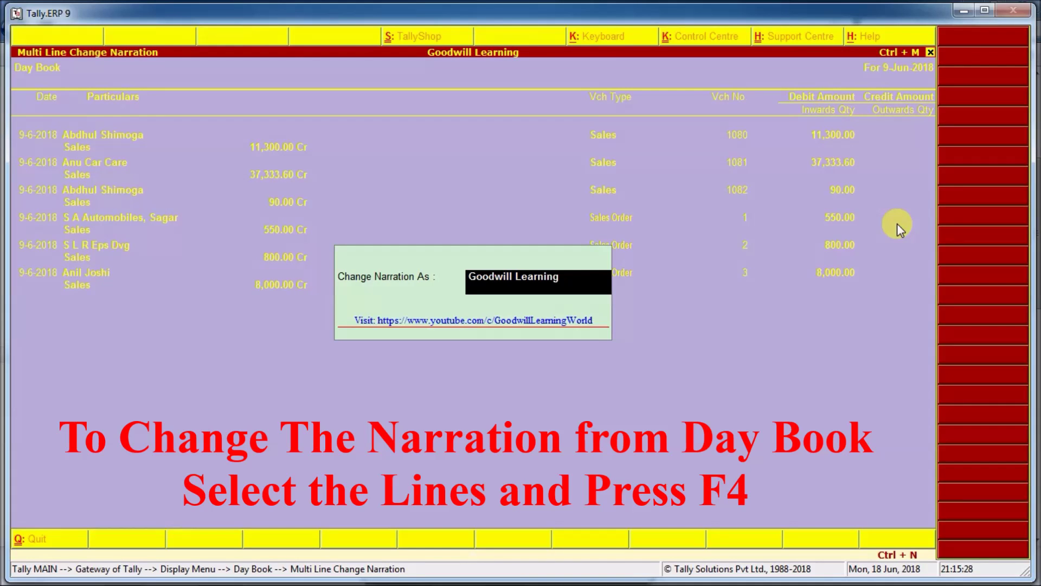
pyautogui.press('Return')
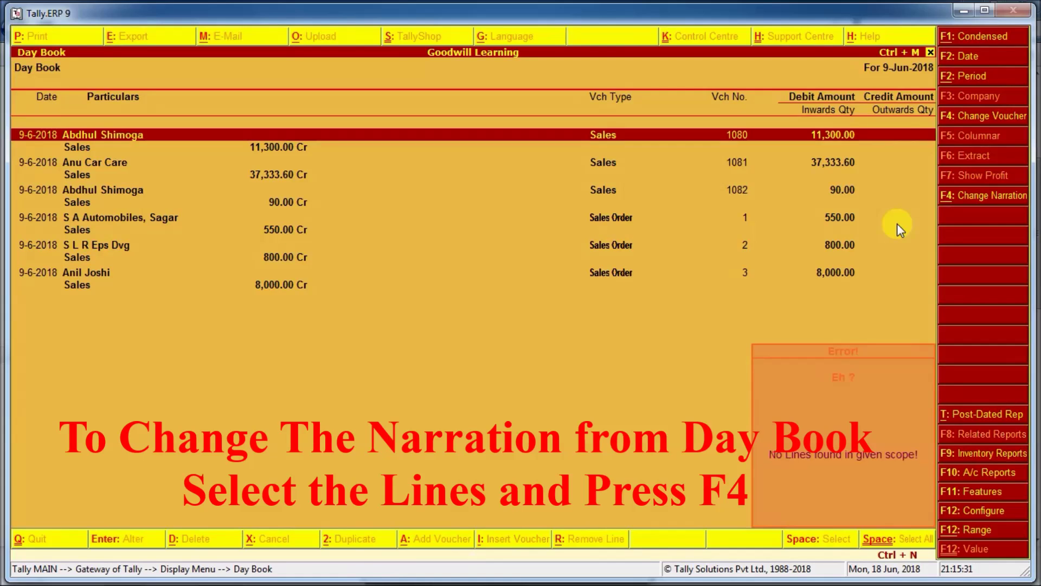
pyautogui.click(757, 447)
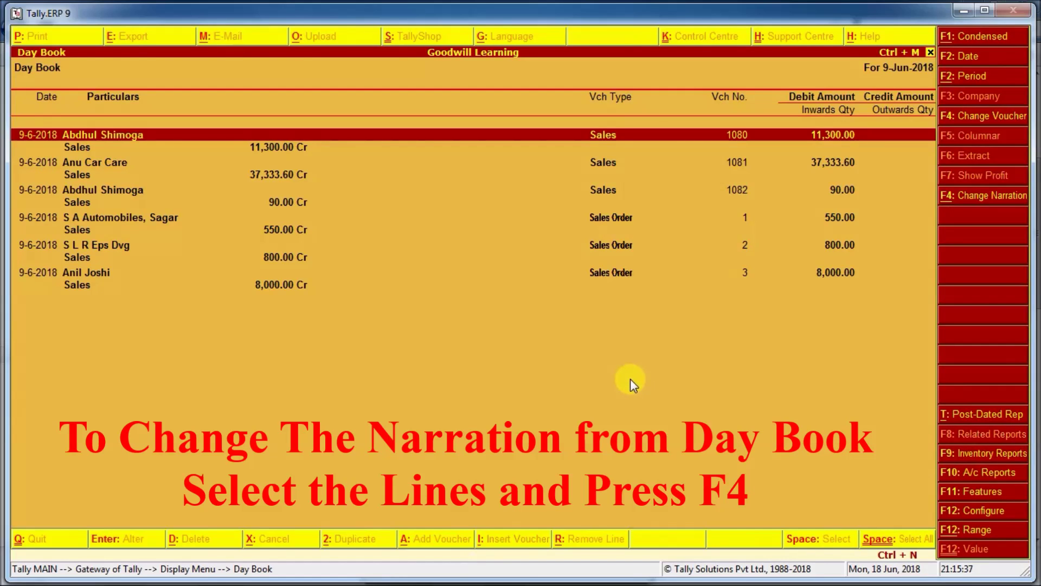
# Step: Select all six vouchers in the Day Book and change their narration to "Goodwill Learning"
pyautogui.press('space')
pyautogui.press('Down')
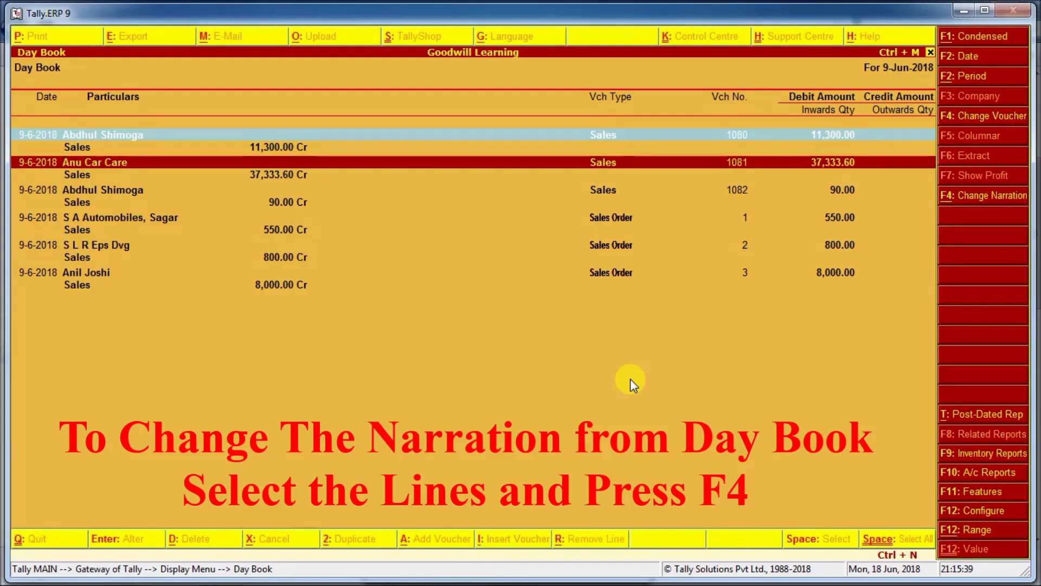
pyautogui.press('space')
pyautogui.press('Down')
pyautogui.press('space')
pyautogui.press('Down')
pyautogui.press('space')
pyautogui.press('Down')
pyautogui.press('space')
pyautogui.press('Down')
pyautogui.press('space')
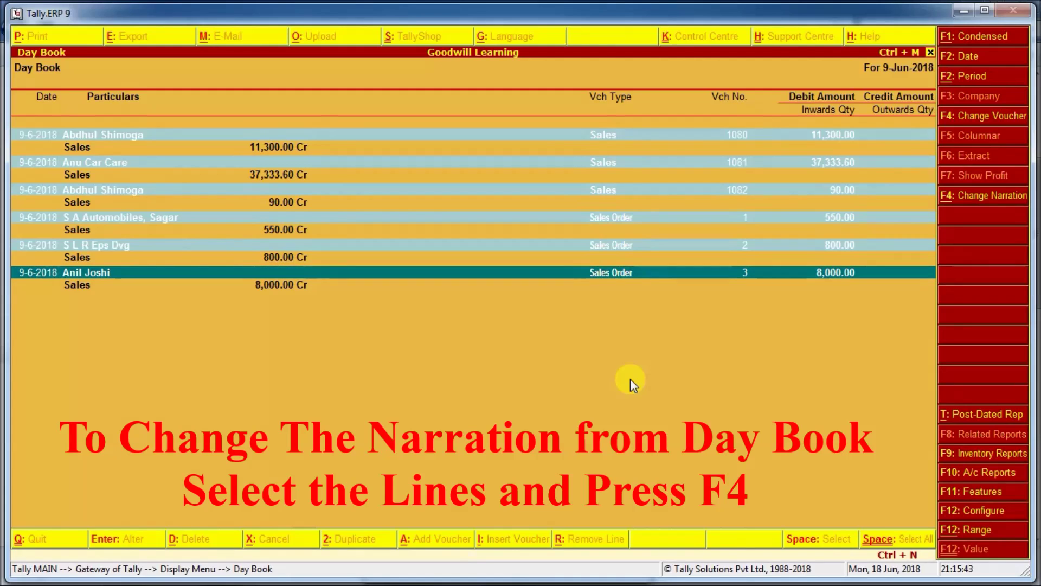
pyautogui.click(1006, 197)
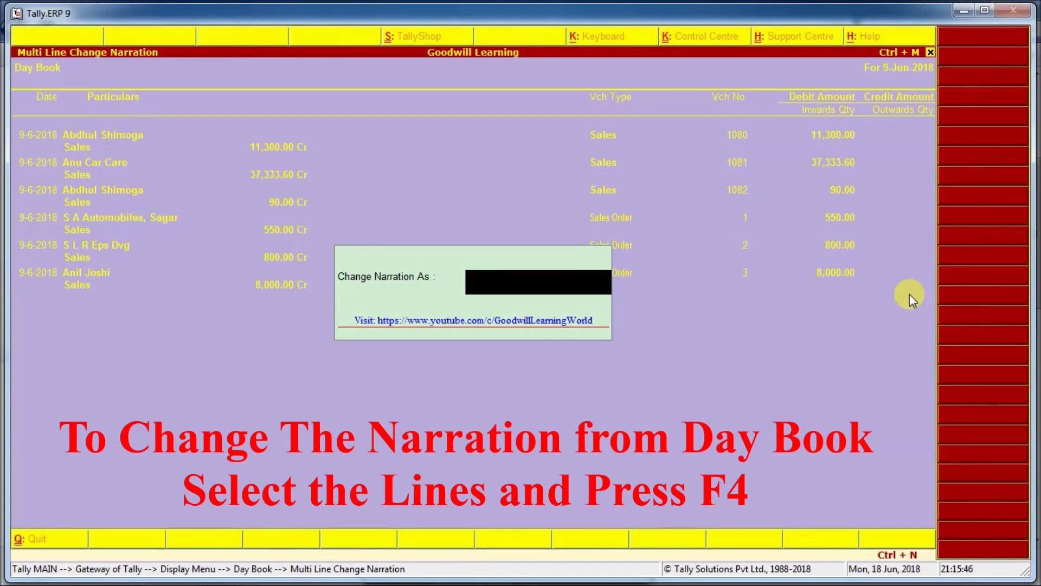
pyautogui.write('Goodwill Learni')
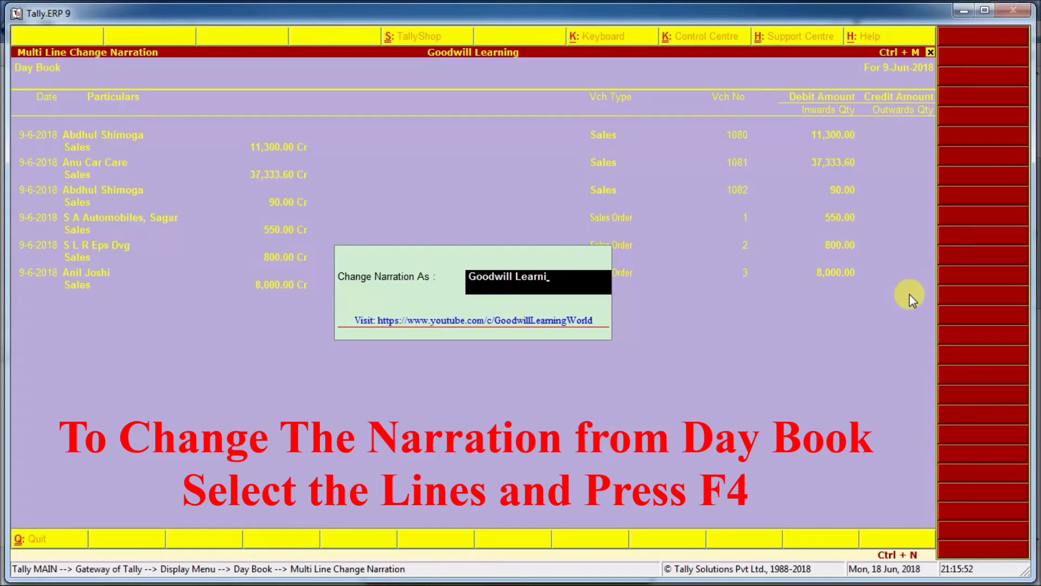
pyautogui.write('ng')
pyautogui.press('Return')
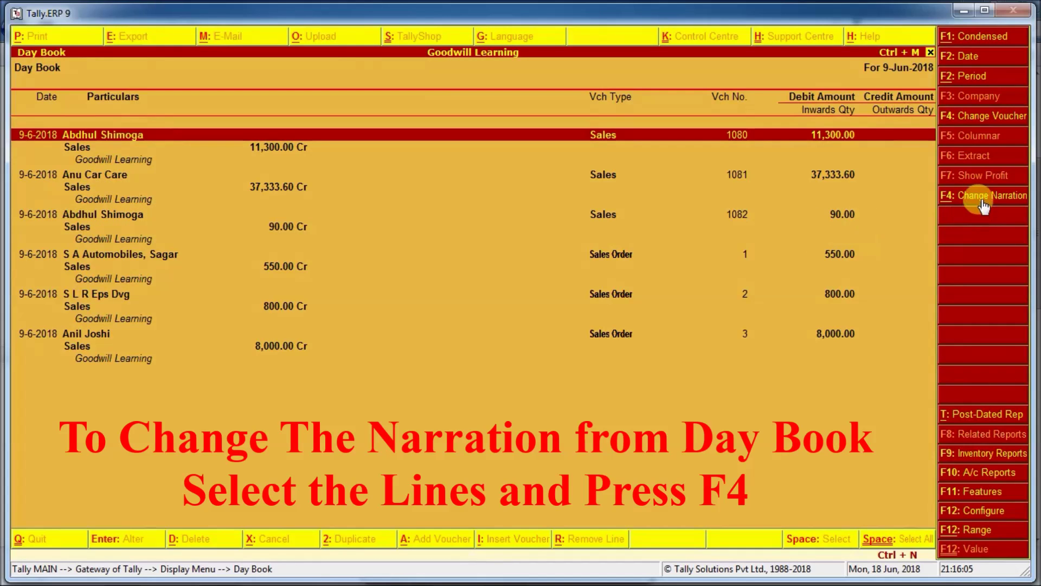
# Step: Select all six Day Book vouchers again and change their narration to "Being Sales Against Advance Payment Received"
pyautogui.press('space')
pyautogui.press('space')
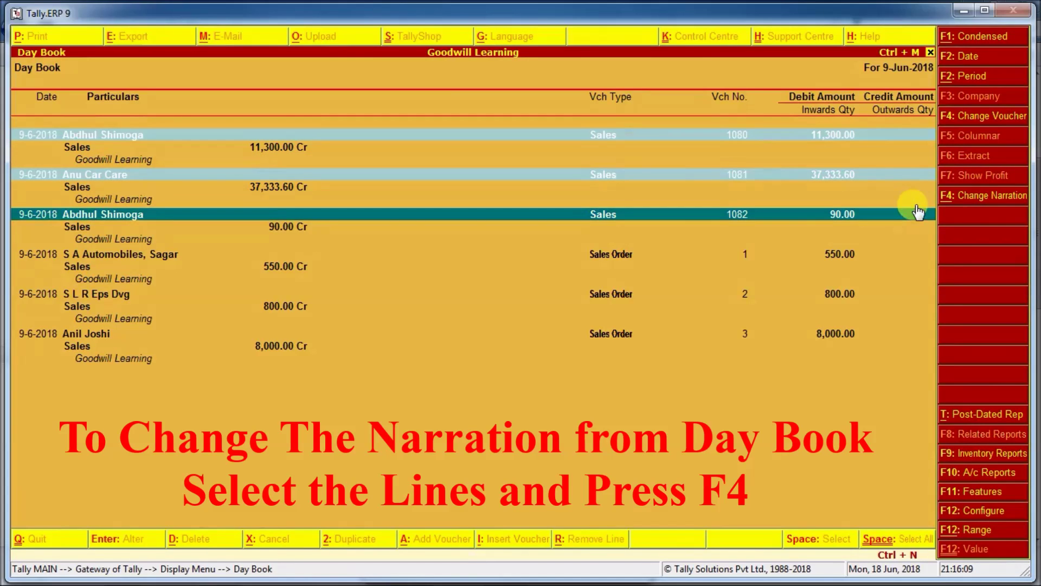
pyautogui.press('space')
pyautogui.press('Down')
pyautogui.press('space')
pyautogui.press('Down')
pyautogui.press('Down')
pyautogui.press('space')
pyautogui.press('Down')
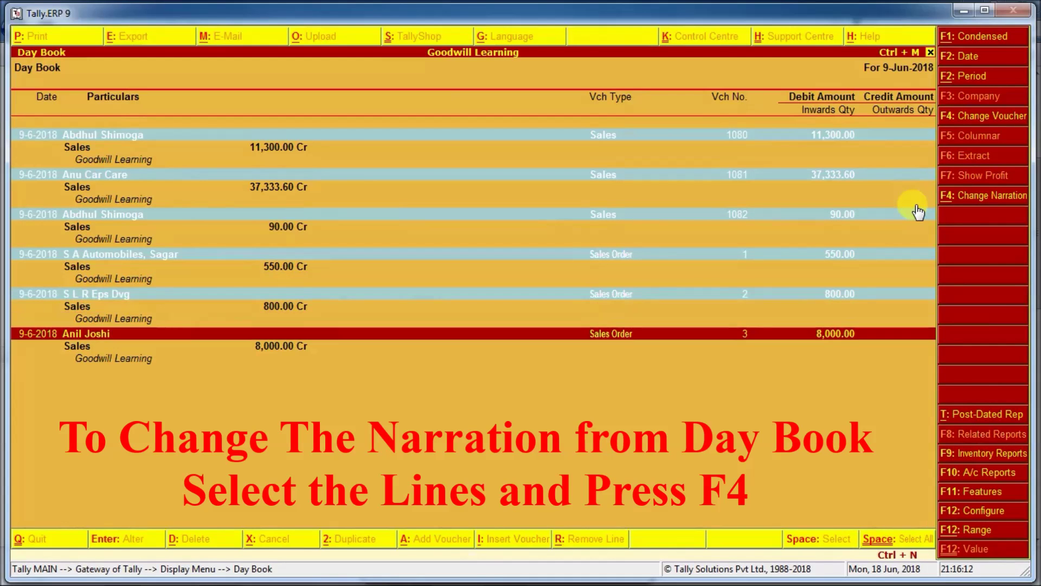
pyautogui.press('space')
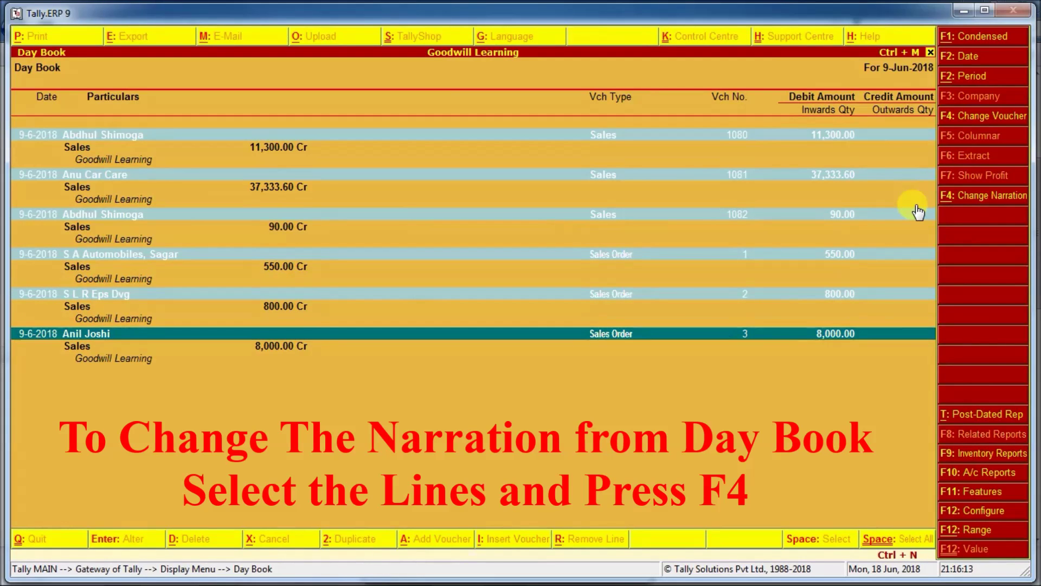
pyautogui.click(1005, 197)
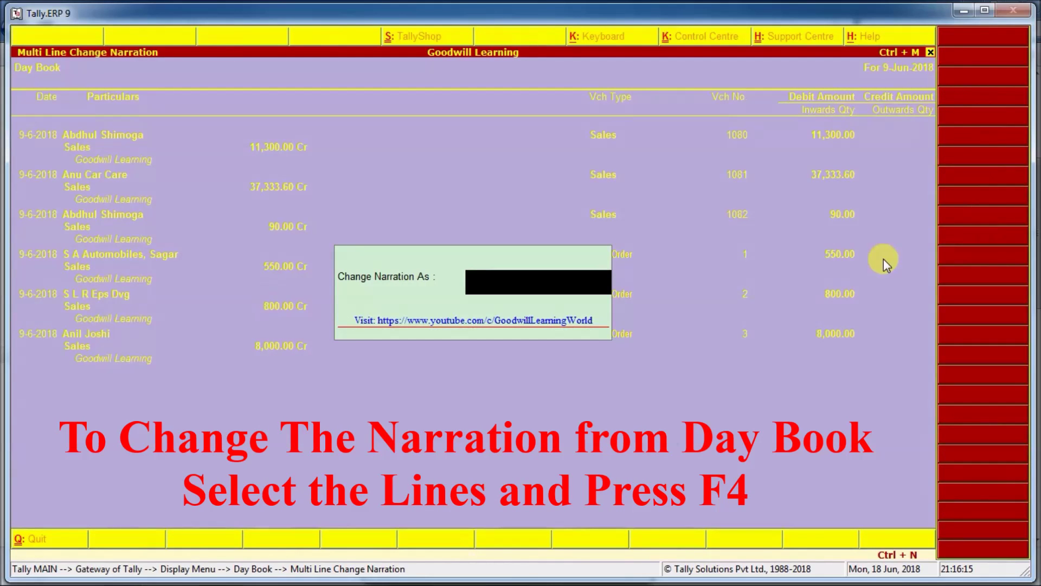
pyautogui.write('Being Sales Again')
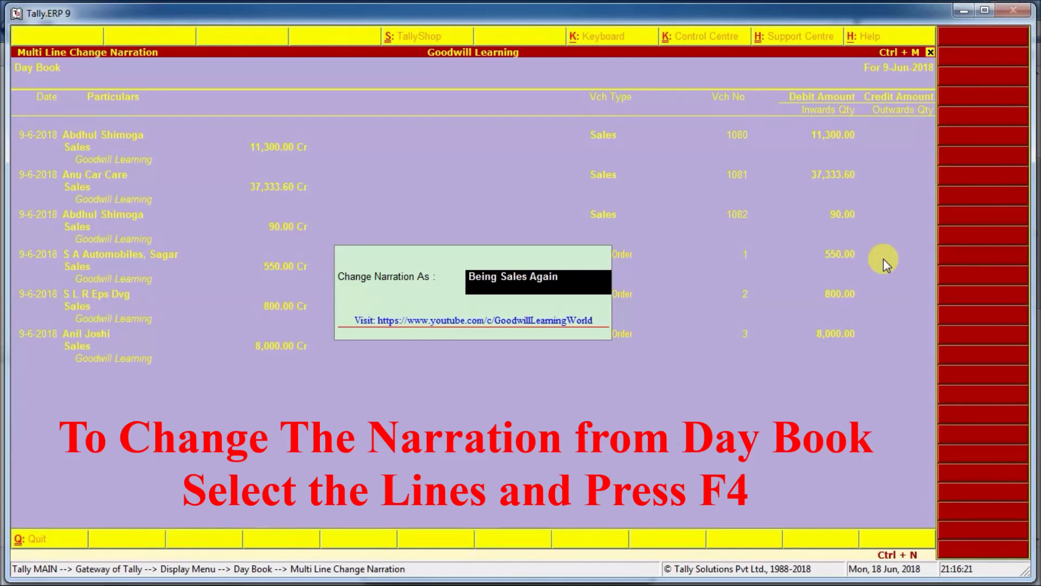
pyautogui.write('st Advance Payment Received')
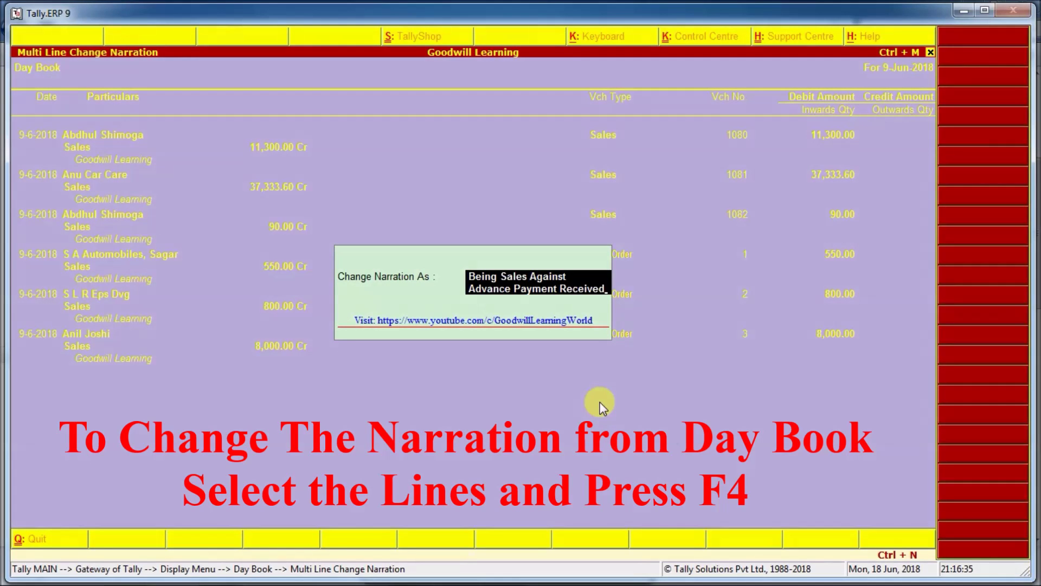
pyautogui.press('Return')
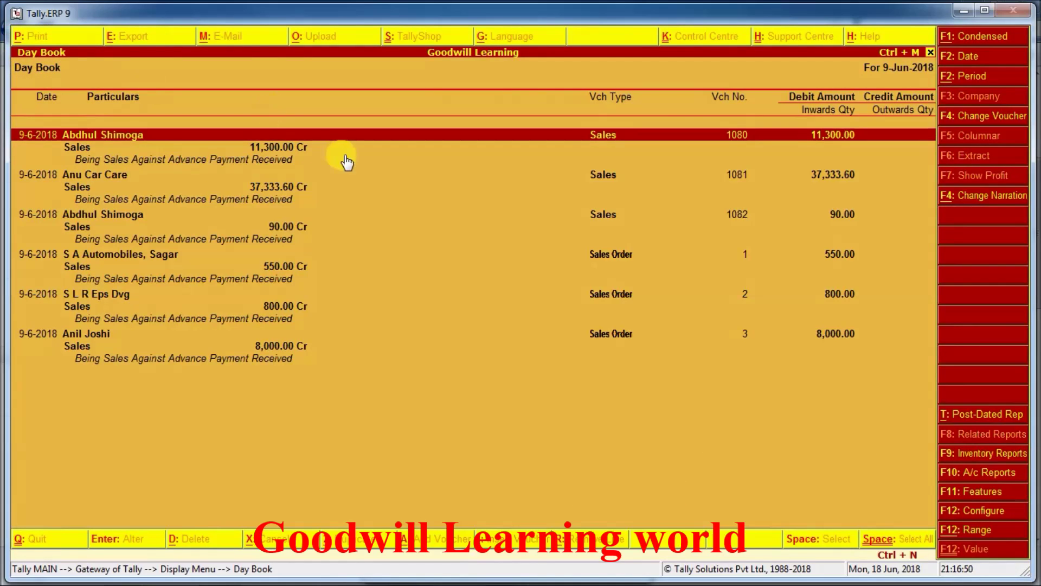
# Step: Return to the Gateway of Tally and display the ledger account book of S L R Eps Dvg
pyautogui.press('Escape')
pyautogui.press('Escape')
pyautogui.press('Escape')
pyautogui.press('n')
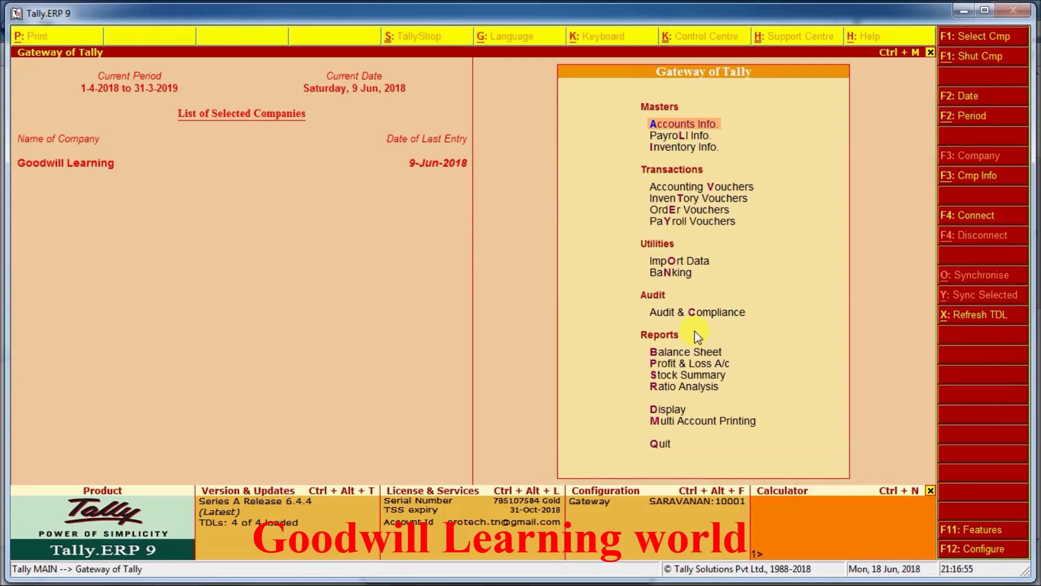
pyautogui.click(671, 411)
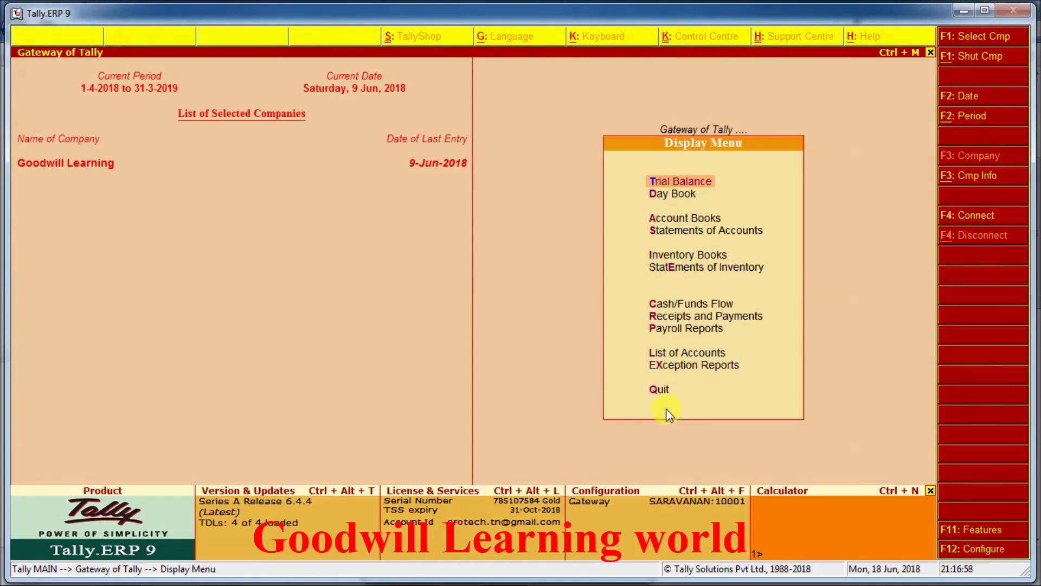
pyautogui.click(655, 217)
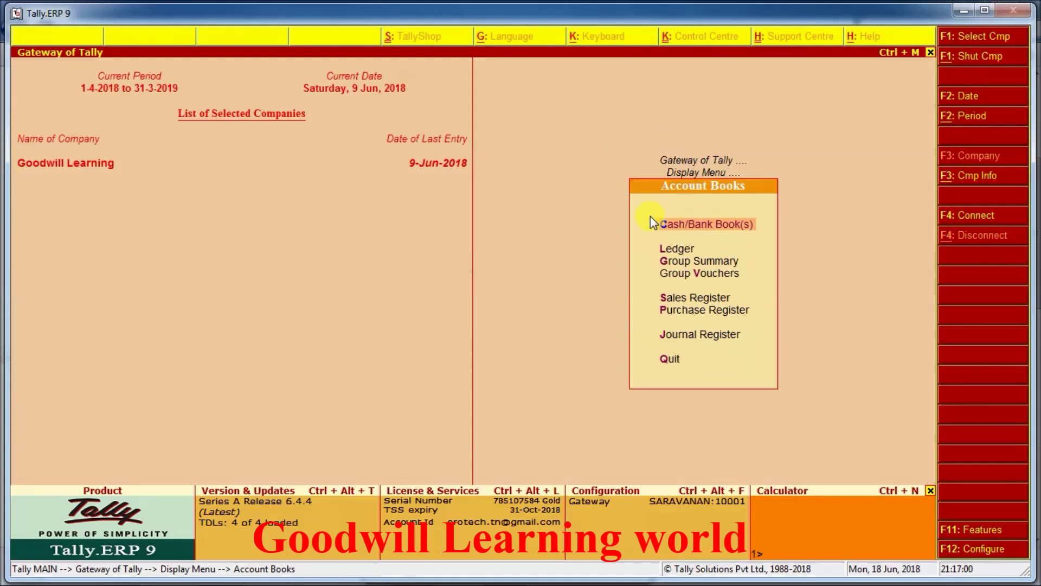
pyautogui.click(673, 252)
pyautogui.press('Return')
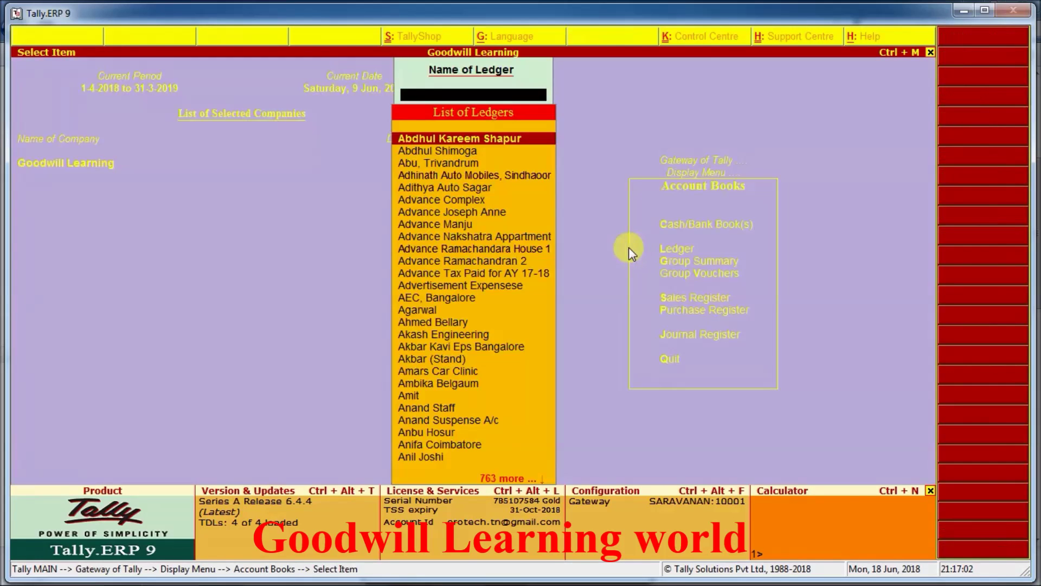
pyautogui.write('Sl')
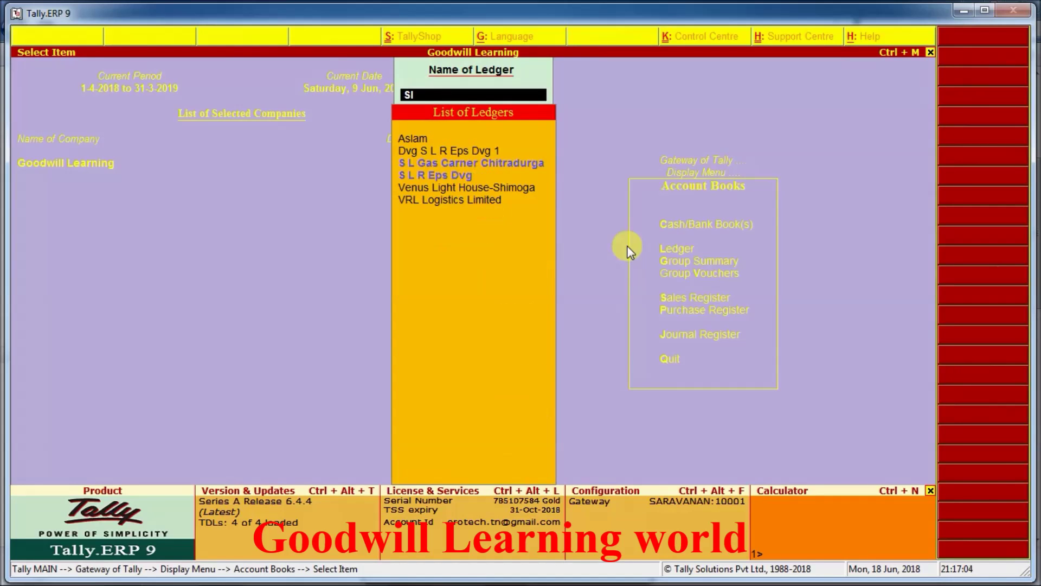
pyautogui.click(454, 175)
pyautogui.click(433, 174)
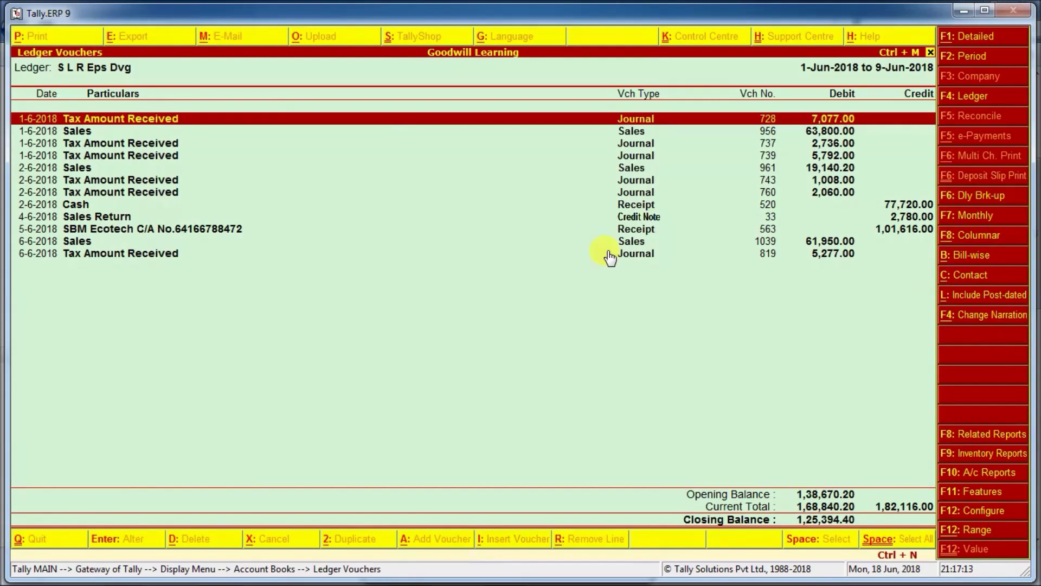
# Step: Select all twelve vouchers in the S L R Eps Dvg ledger and change their narration to "Full and Final Settlement"
pyautogui.press('space')
pyautogui.press('Down')
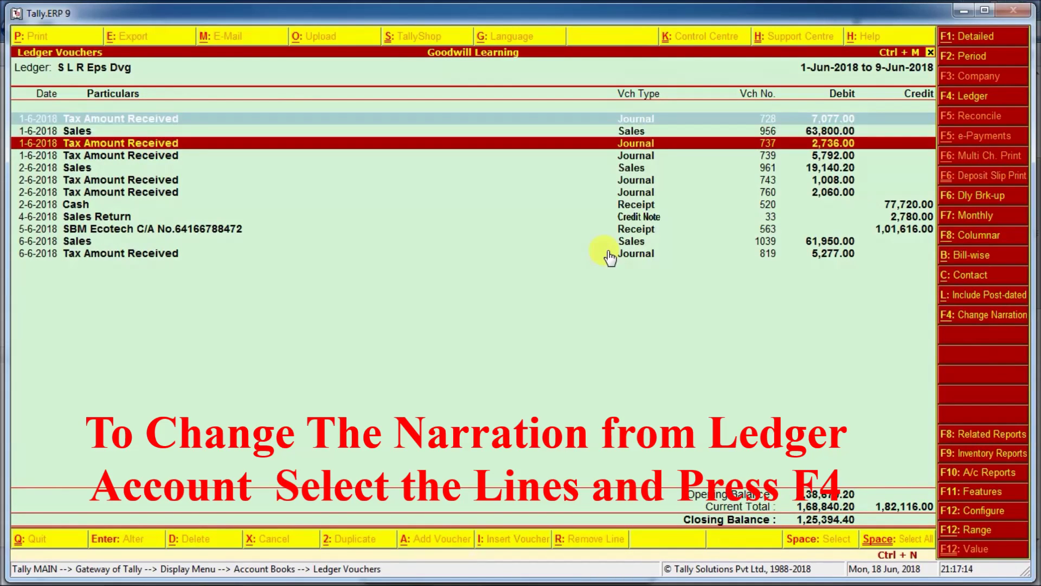
pyautogui.press('Up')
pyautogui.press('space')
pyautogui.press('Down')
pyautogui.press('Down')
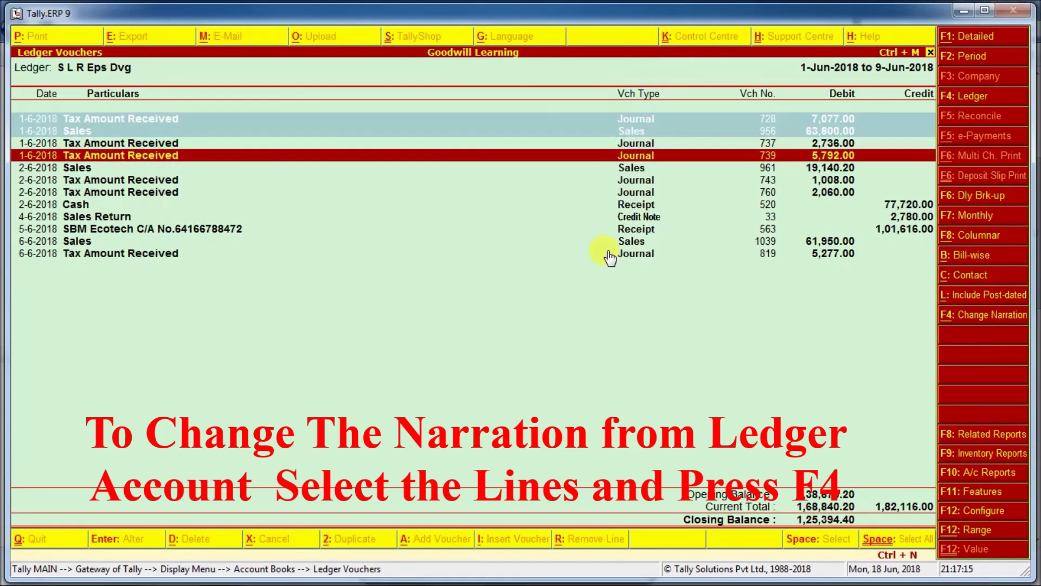
pyautogui.press('Up')
pyautogui.press('space')
pyautogui.press('Down')
pyautogui.press('Up')
pyautogui.press('space')
pyautogui.press('space')
pyautogui.press('space')
pyautogui.press('space')
pyautogui.press('space')
pyautogui.press('space')
pyautogui.press('space')
pyautogui.press('space')
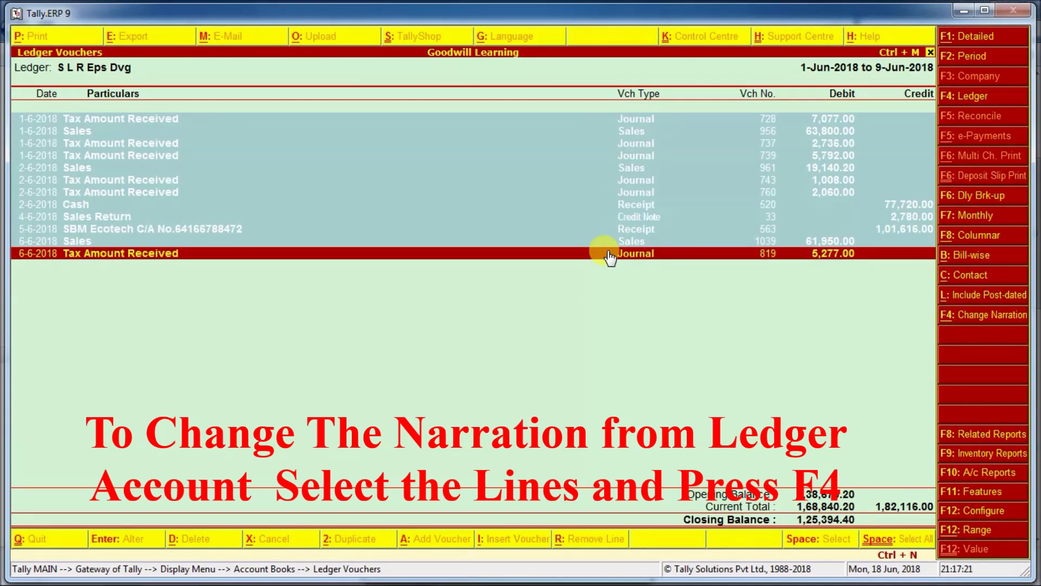
pyautogui.press('space')
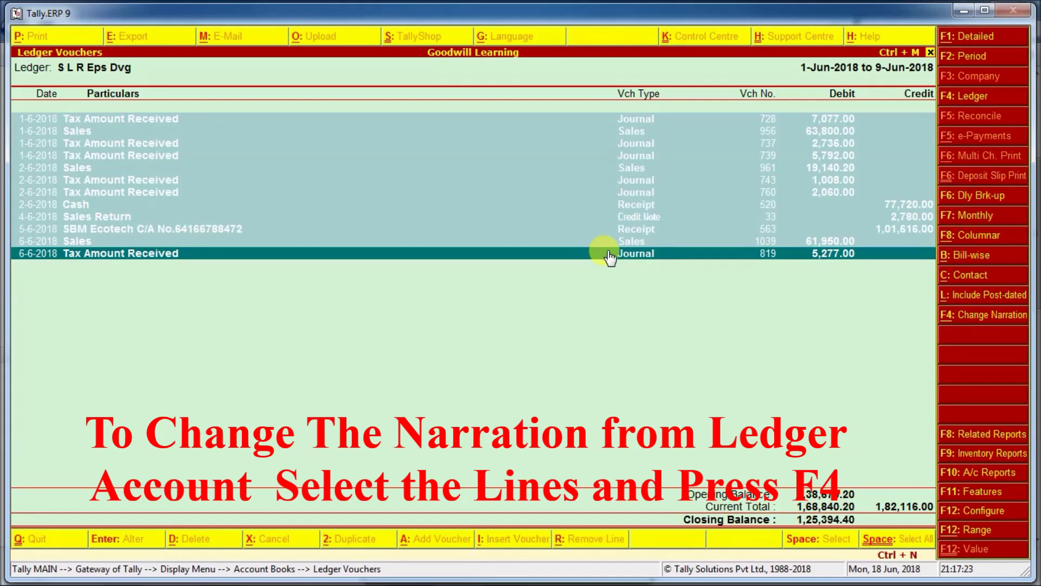
pyautogui.click(979, 313)
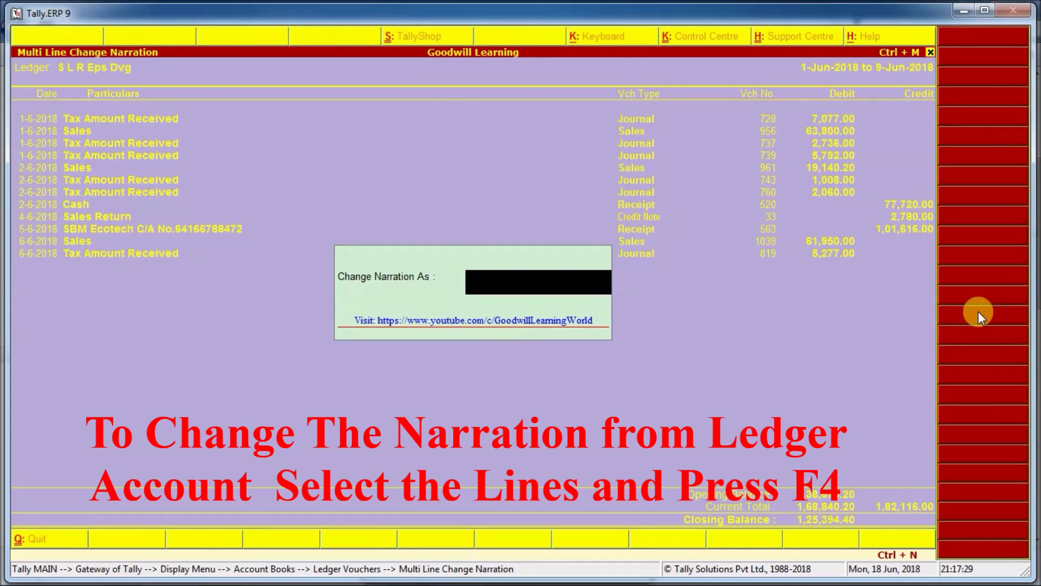
pyautogui.write('Full and Final Set')
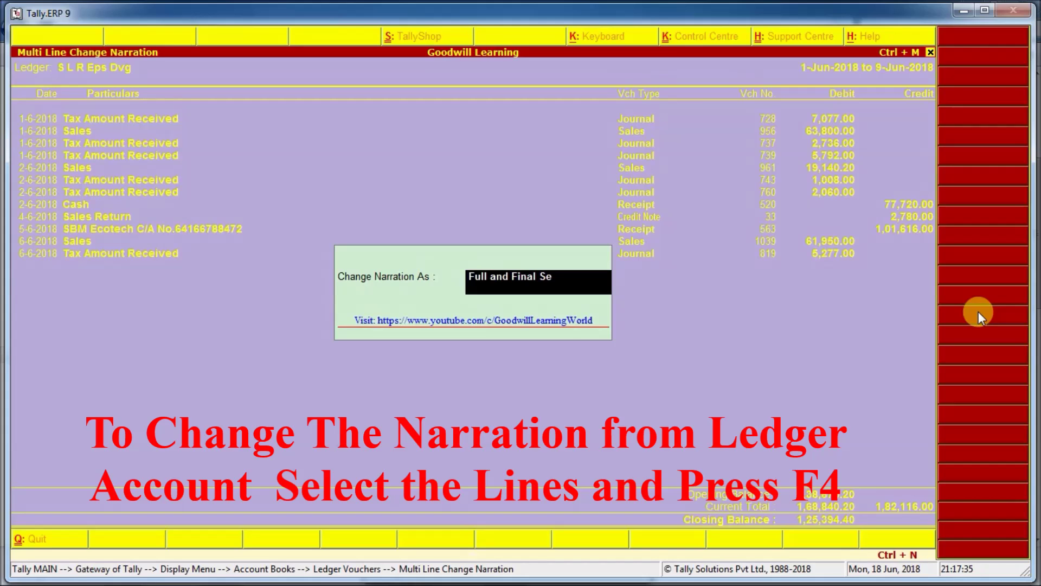
pyautogui.write('tlement')
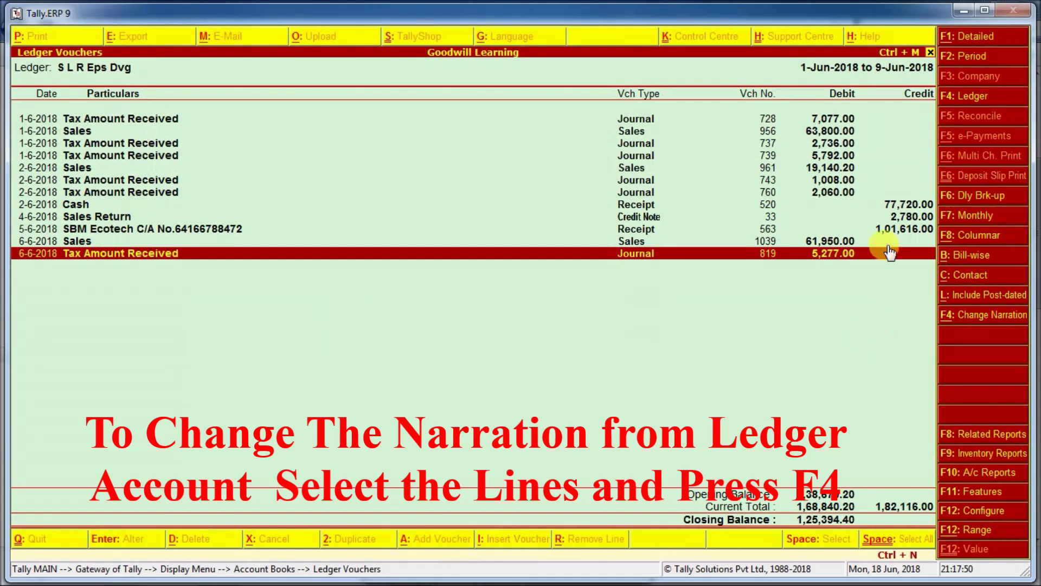
# Step: Switch the ledger vouchers to detailed format and set Show narrations to Yes, keeping the other configuration options as they are
pyautogui.click(976, 38)
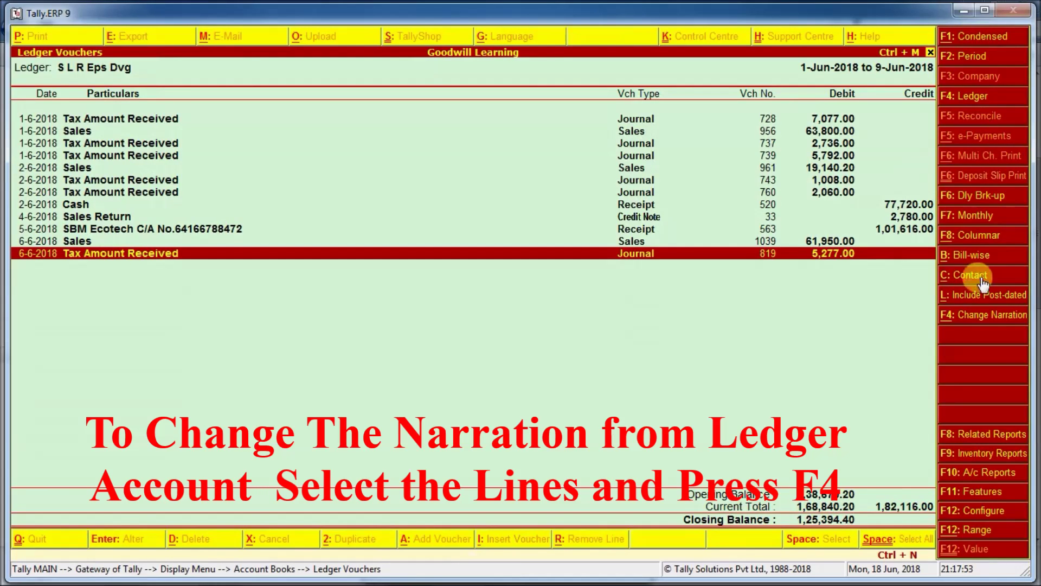
pyautogui.click(981, 513)
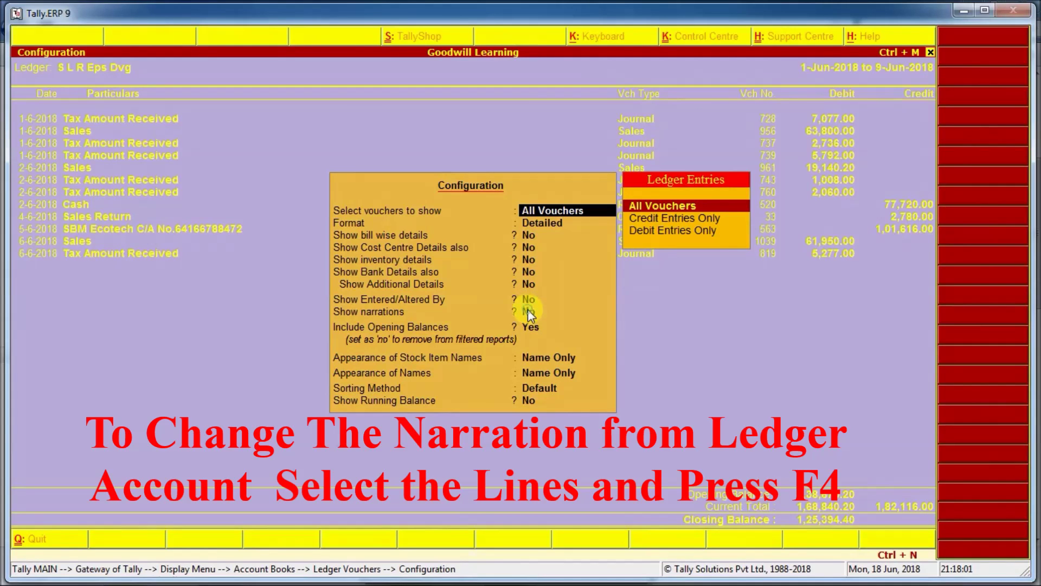
pyautogui.press('Return')
pyautogui.press('Return')
pyautogui.press('Return')
pyautogui.press('Return')
pyautogui.press('Return')
pyautogui.press('Return')
pyautogui.press('Return')
pyautogui.press('Return')
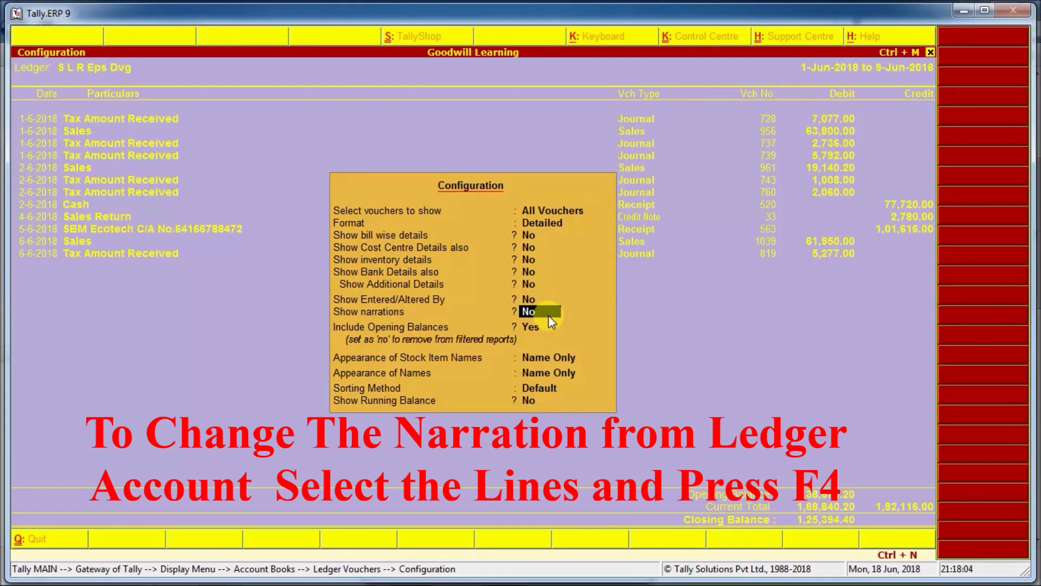
pyautogui.press('Return')
pyautogui.press('Return')
pyautogui.press('Return')
pyautogui.press('Return')
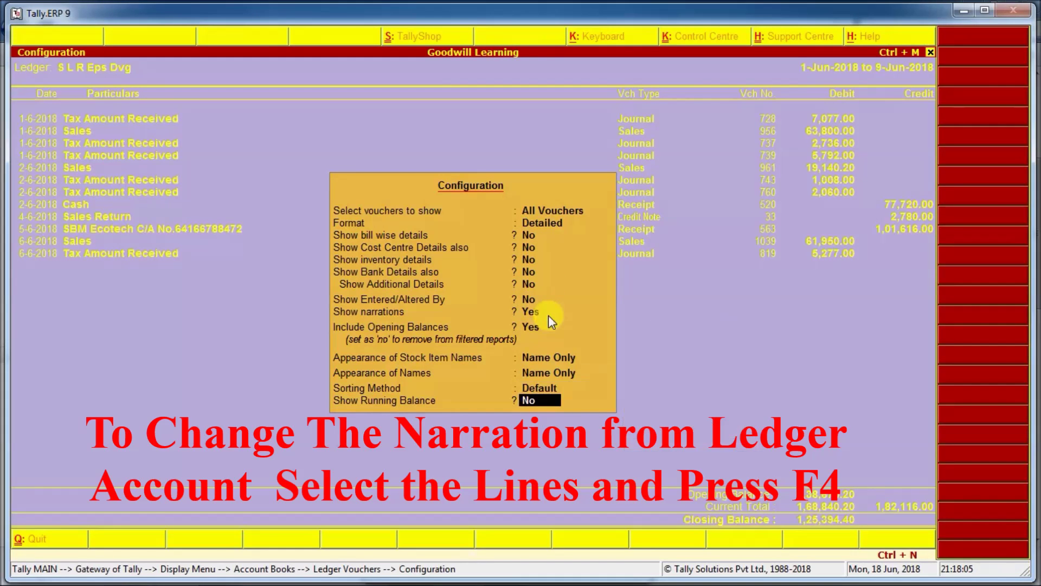
pyautogui.press('Return')
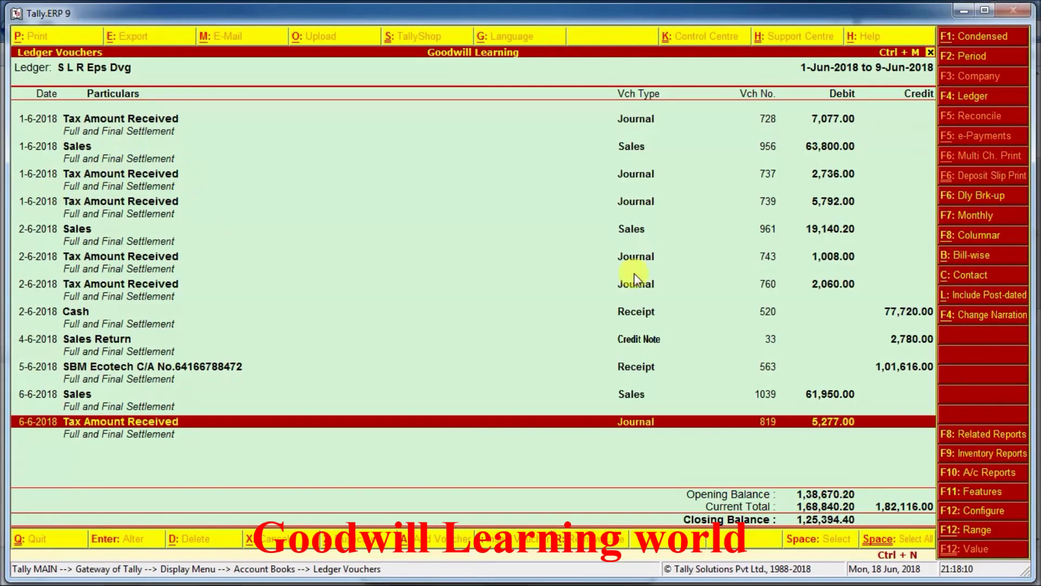
# Step: Select all twelve vouchers in the detailed ledger and change their narration to "Goodwill Learning World"
pyautogui.click(985, 318)
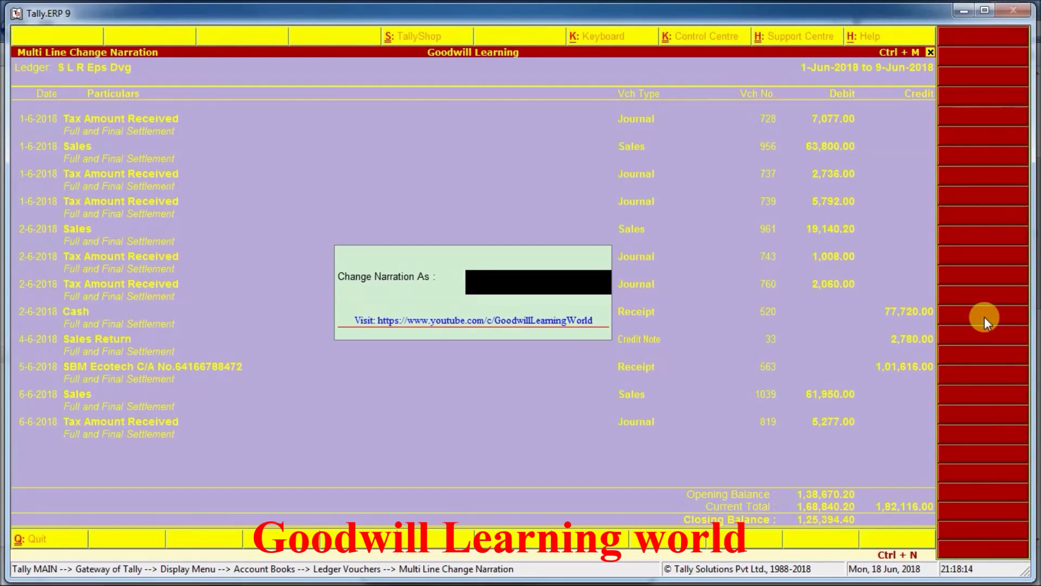
pyautogui.press('Return')
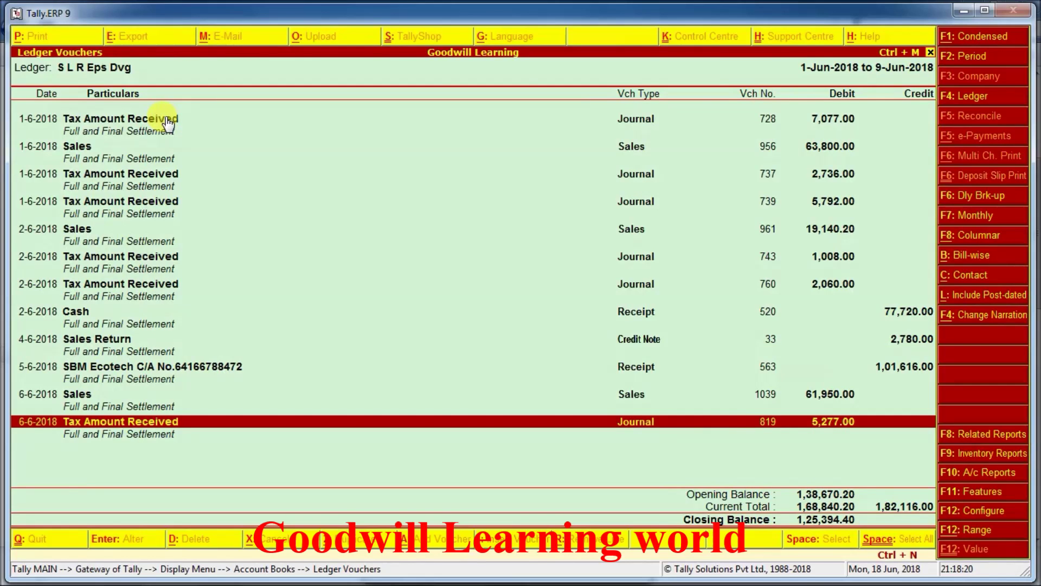
pyautogui.press('space')
pyautogui.press('Up')
pyautogui.press('space')
pyautogui.press('Up')
pyautogui.press('space')
pyautogui.press('Up')
pyautogui.press('space')
pyautogui.press('Up')
pyautogui.press('space')
pyautogui.press('Up')
pyautogui.press('space')
pyautogui.press('Up')
pyautogui.press('Up')
pyautogui.press('Down')
pyautogui.press('space')
pyautogui.press('Up')
pyautogui.press('space')
pyautogui.press('Up')
pyautogui.press('space')
pyautogui.press('Up')
pyautogui.press('space')
pyautogui.press('Up')
pyautogui.press('space')
pyautogui.press('Up')
pyautogui.press('space')
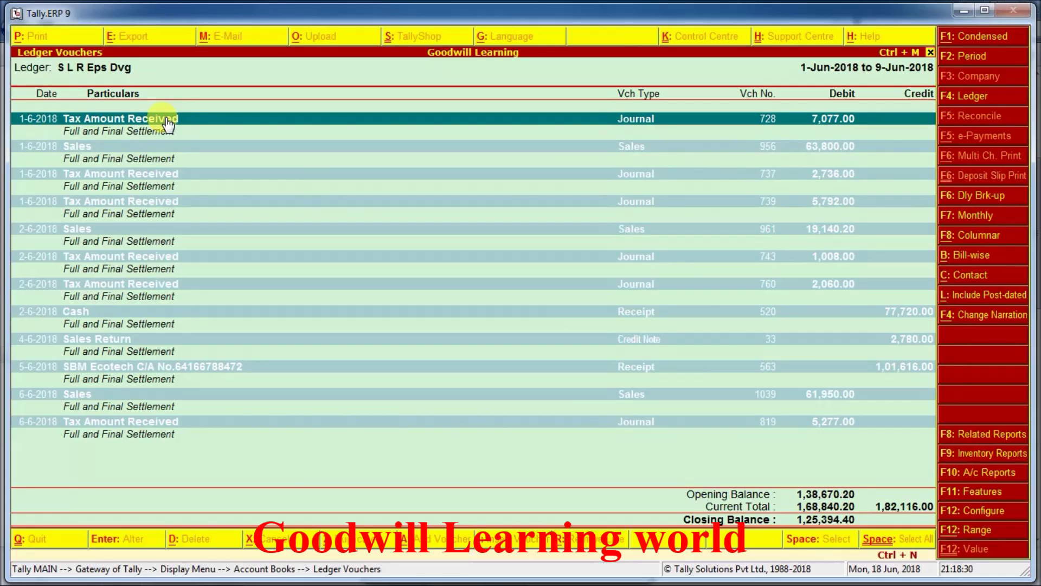
pyautogui.click(991, 318)
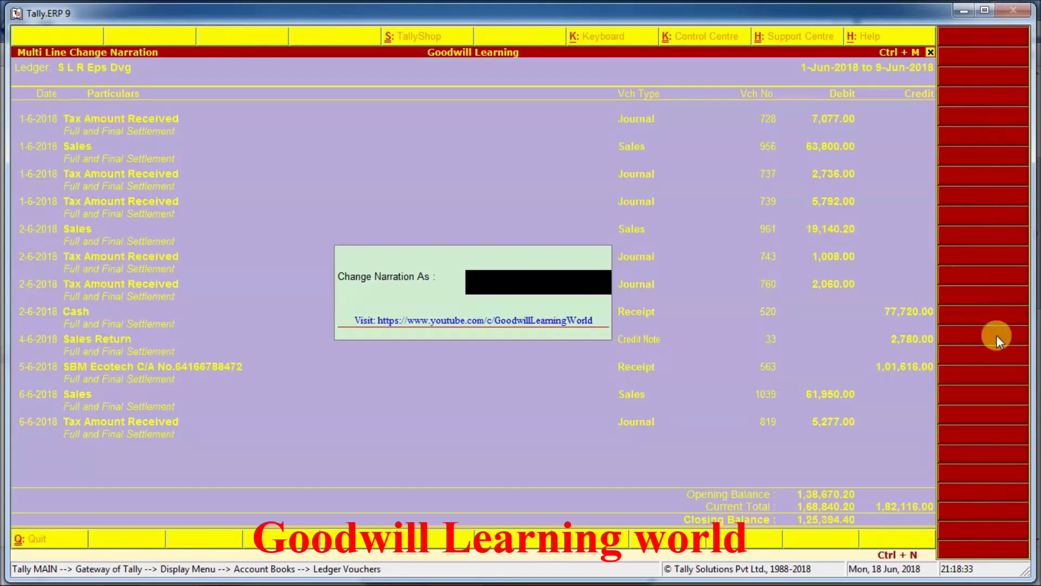
pyautogui.write('Goodw')
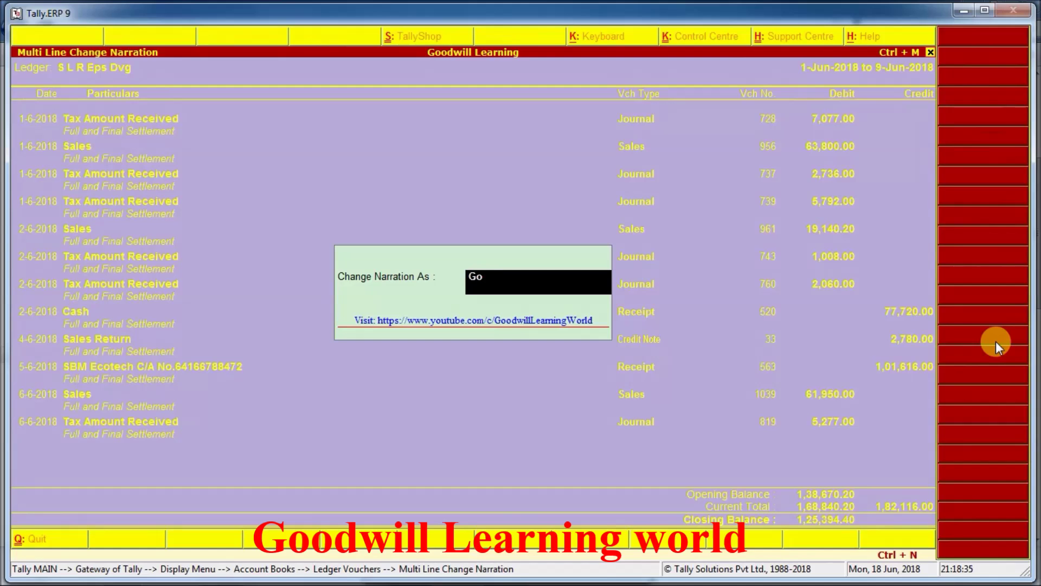
pyautogui.write('ill Learning World')
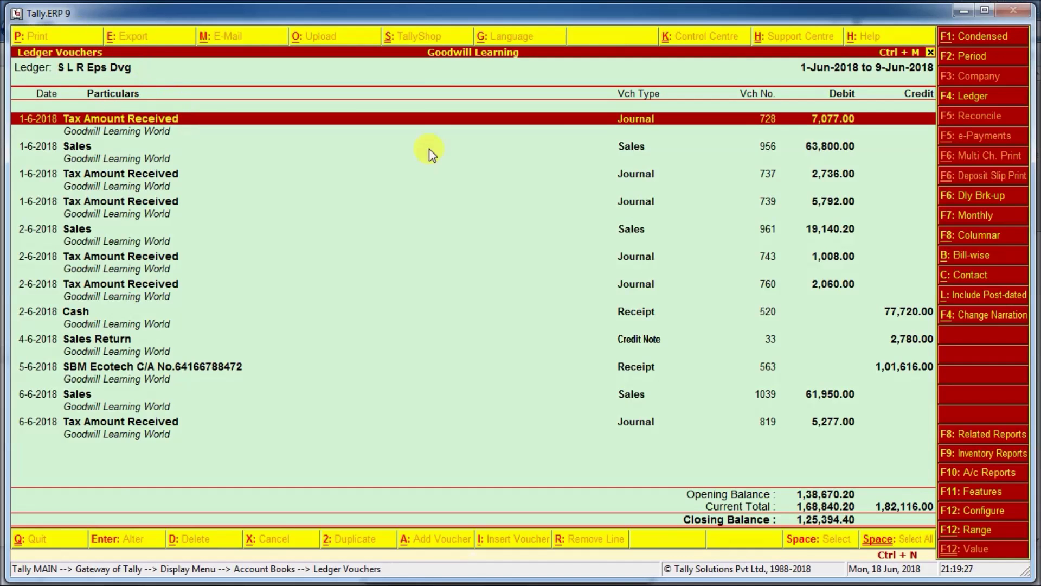
# Step: Leave the ledger vouchers and return to the Display Menu
pyautogui.press('Escape')
pyautogui.press('Escape')
pyautogui.press('Escape')
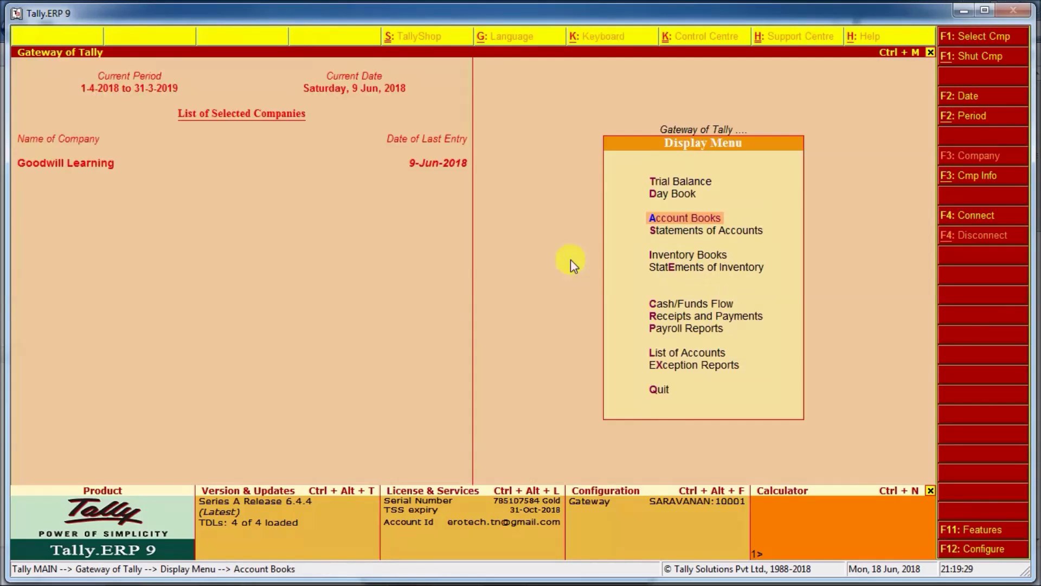